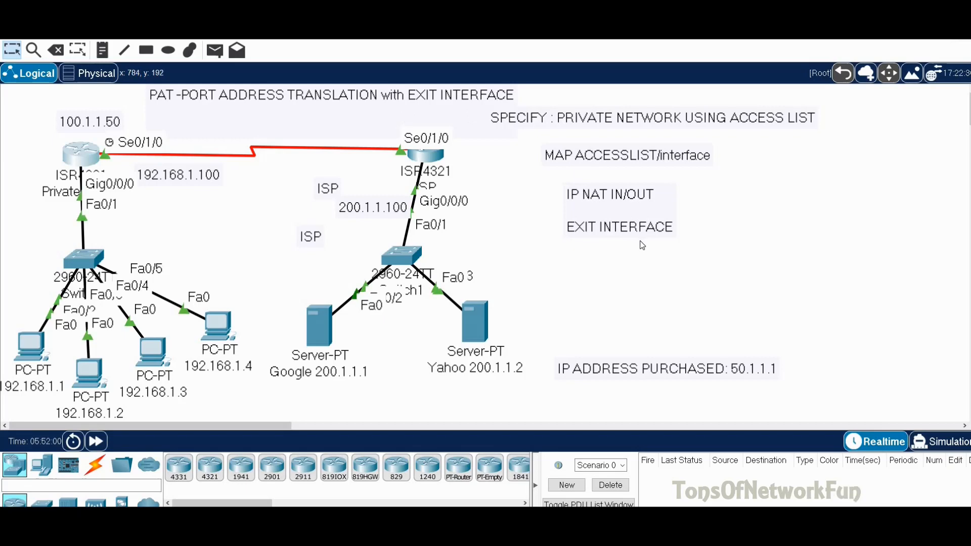
Remove the "IP ADDRESS PURCHASED: 50.1.1.1" note from the workspace
{"action": "left_click_drag", "start_coordinate": [633, 364], "coordinate": [653, 284]}
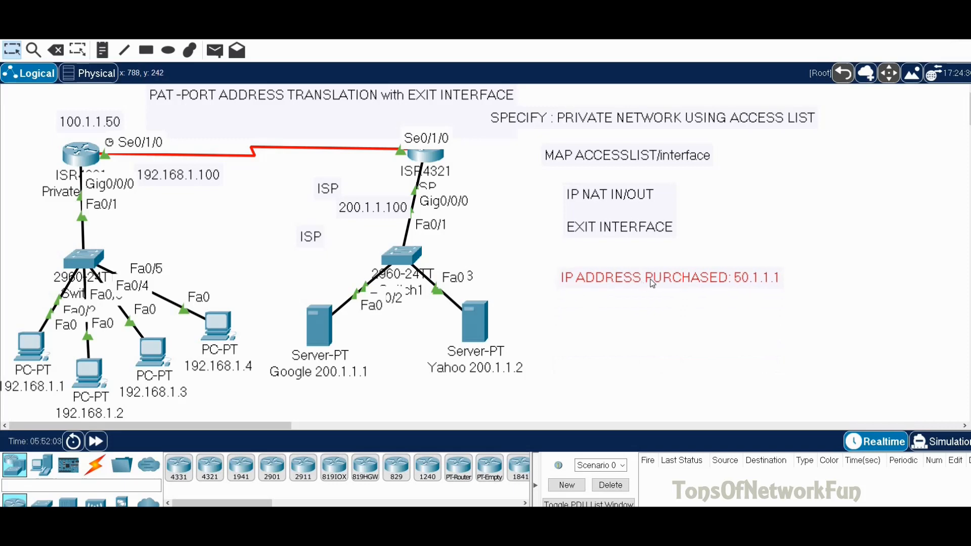
{"action": "double_click", "coordinate": [761, 283]}
{"action": "key", "text": "ctrl+a"}
{"action": "key", "text": "Delete"}
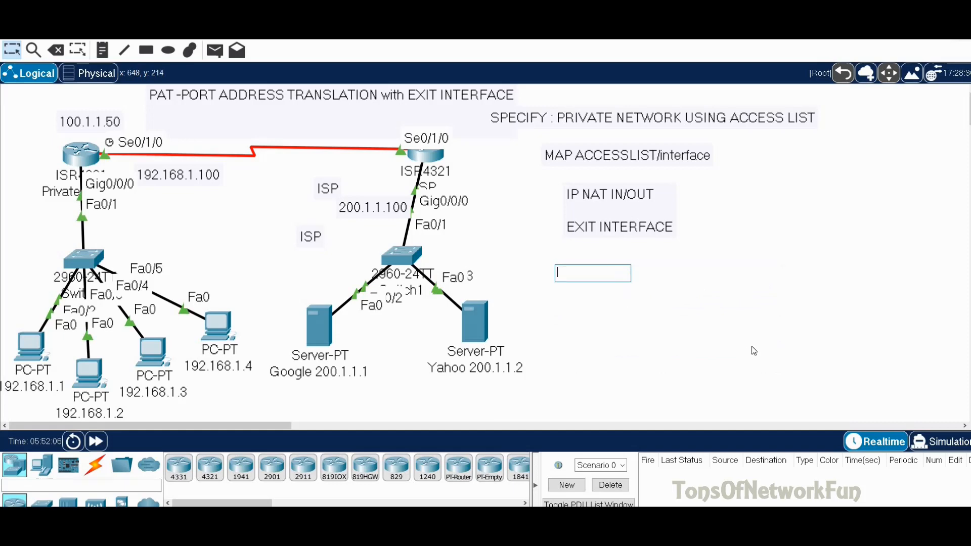
{"action": "left_click", "coordinate": [751, 346]}
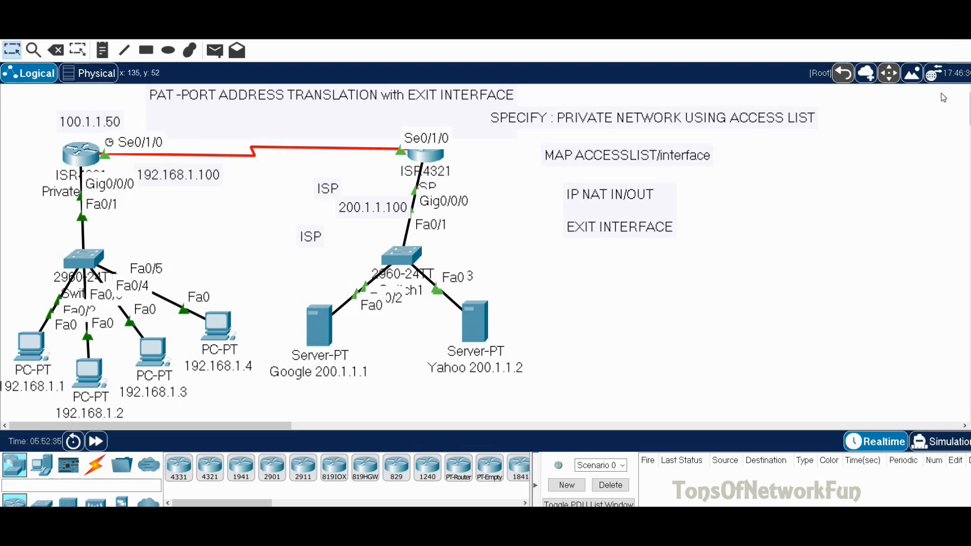
Circle the 100.1.1.50 label and mark the private router's serial port with the annotation pen, and clear the drawings
{"action": "left_click", "coordinate": [962, 74]}
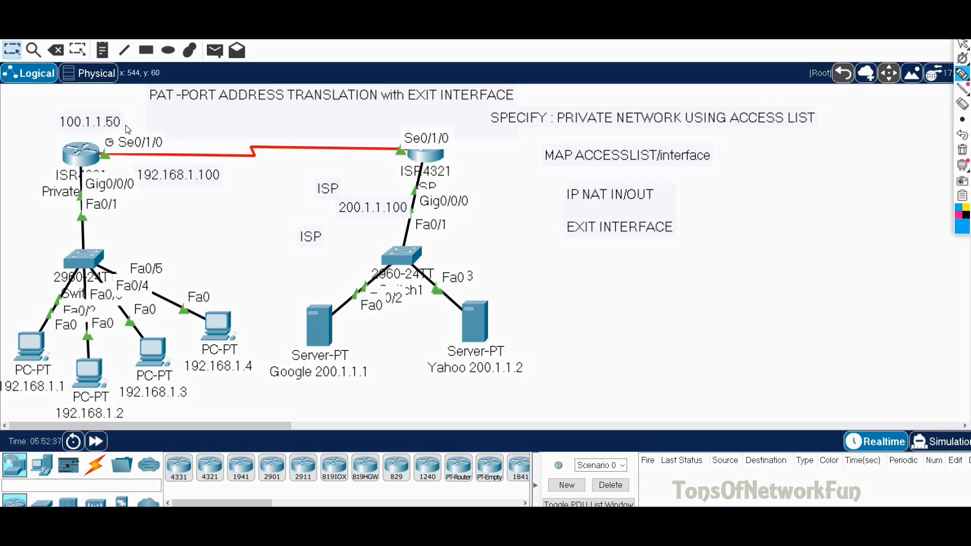
{"action": "mouse_move", "coordinate": [81, 138]}
{"action": "left_mouse_down"}
{"action": "mouse_move", "coordinate": [136, 126]}
{"action": "mouse_move", "coordinate": [74, 111]}
{"action": "mouse_move", "coordinate": [51, 120]}
{"action": "mouse_move", "coordinate": [65, 137]}
{"action": "left_mouse_up"}
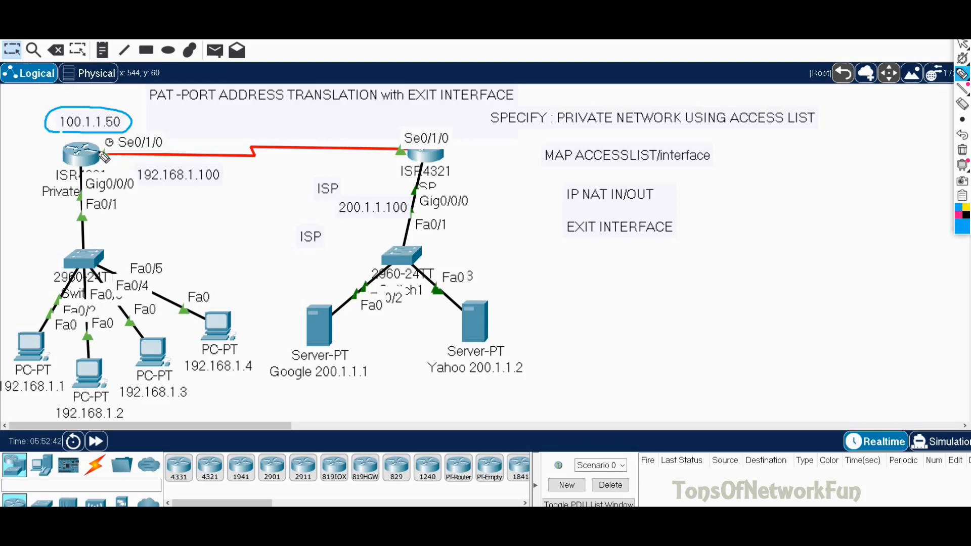
{"action": "left_click_drag", "start_coordinate": [100, 151], "coordinate": [103, 154]}
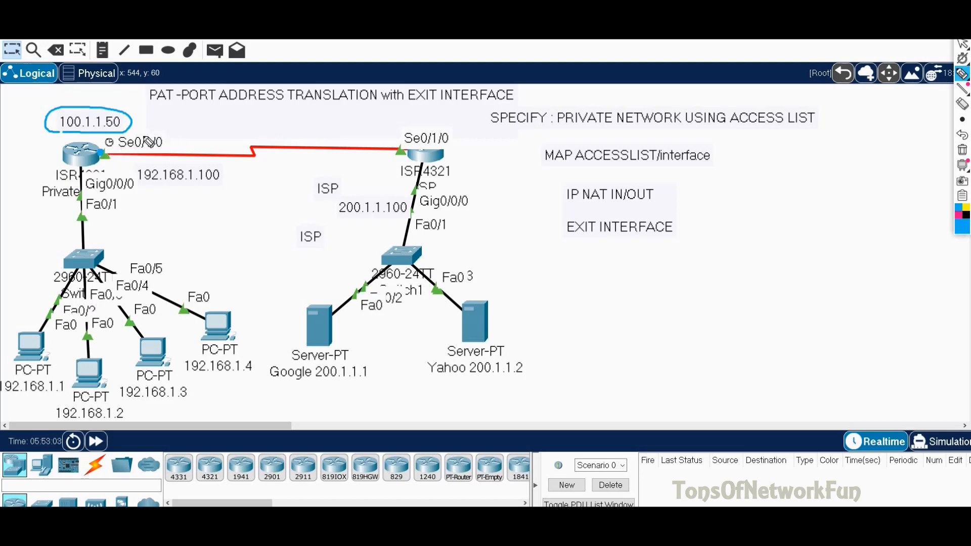
{"action": "left_click", "coordinate": [963, 104]}
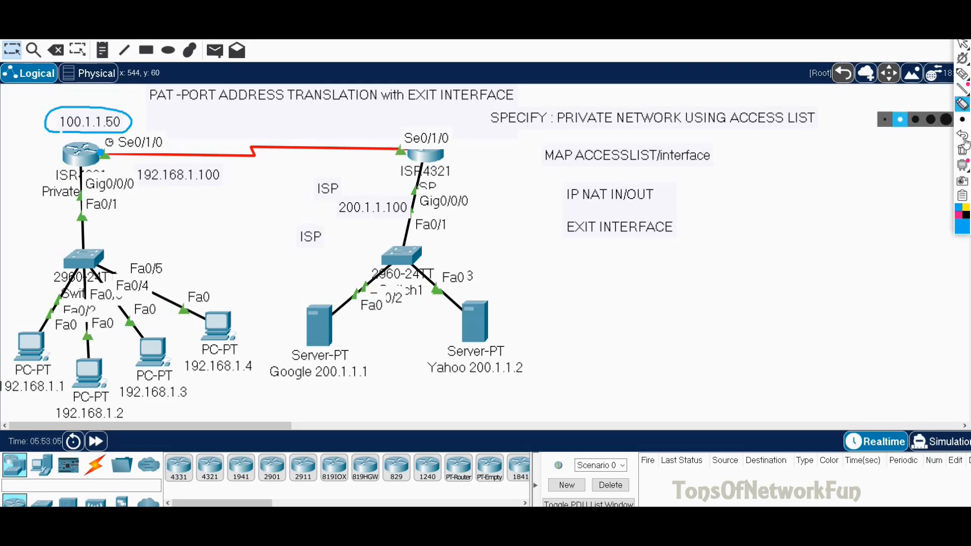
{"action": "left_click", "coordinate": [956, 150]}
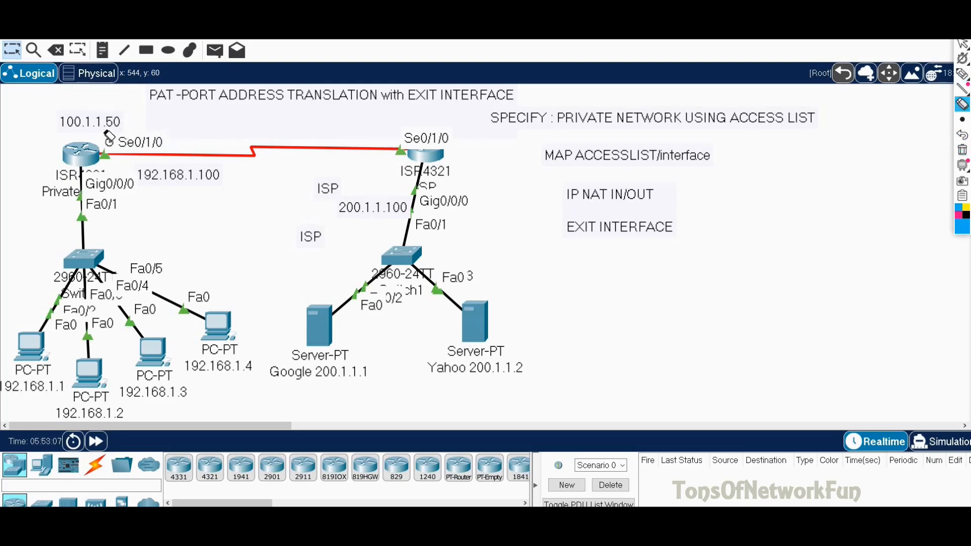
Outline the private router's Se0/1/0 label with the annotation pen and clear the drawing
{"action": "left_click", "coordinate": [959, 76]}
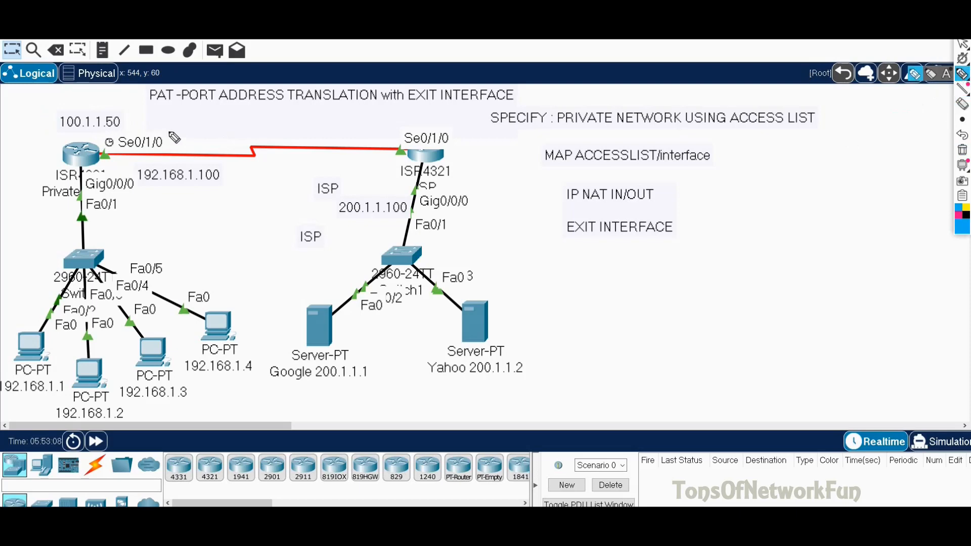
{"action": "mouse_move", "coordinate": [104, 136]}
{"action": "left_mouse_down"}
{"action": "mouse_move", "coordinate": [115, 155]}
{"action": "mouse_move", "coordinate": [178, 150]}
{"action": "mouse_move", "coordinate": [172, 132]}
{"action": "mouse_move", "coordinate": [90, 151]}
{"action": "left_mouse_up"}
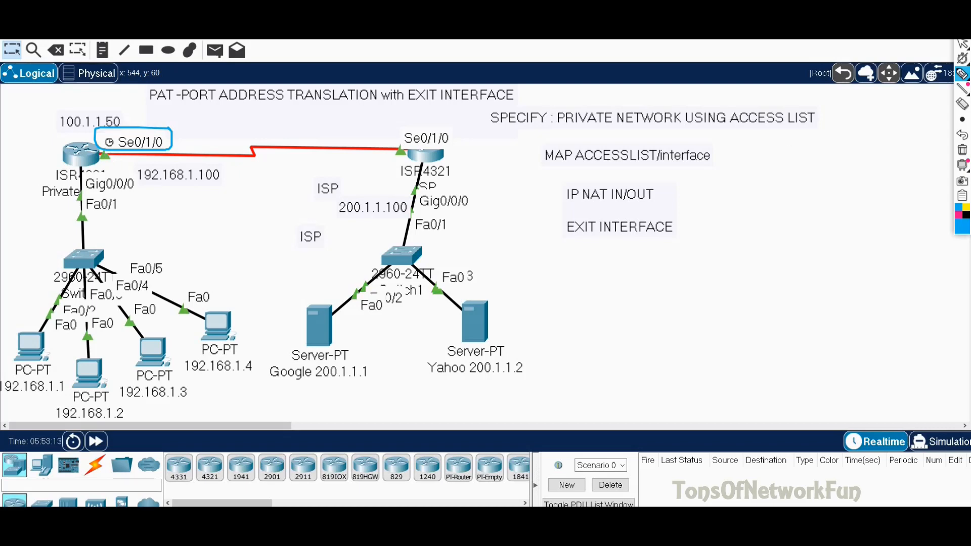
{"action": "left_click", "coordinate": [962, 150]}
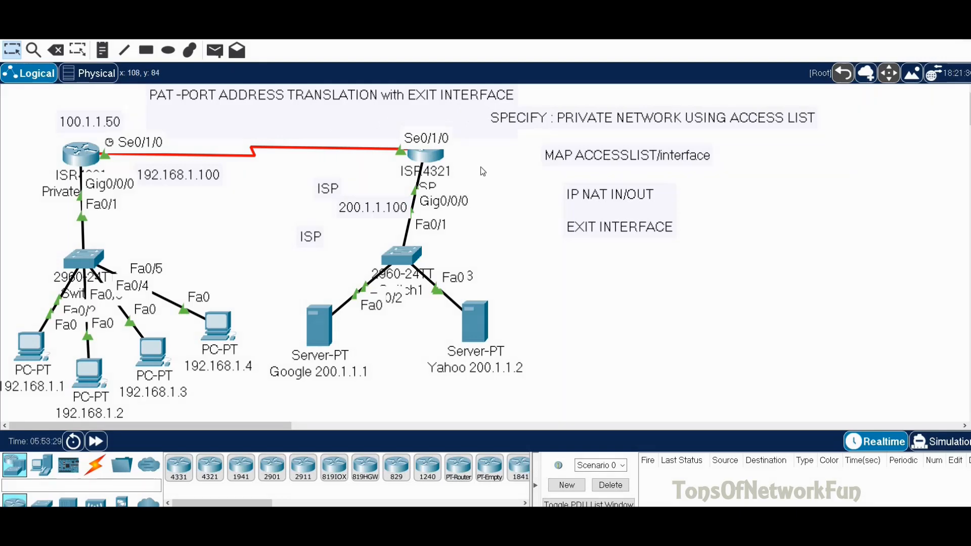
Examine the static routes in the CLI configuration of the private router and of the ISP router
{"action": "left_click", "coordinate": [92, 163]}
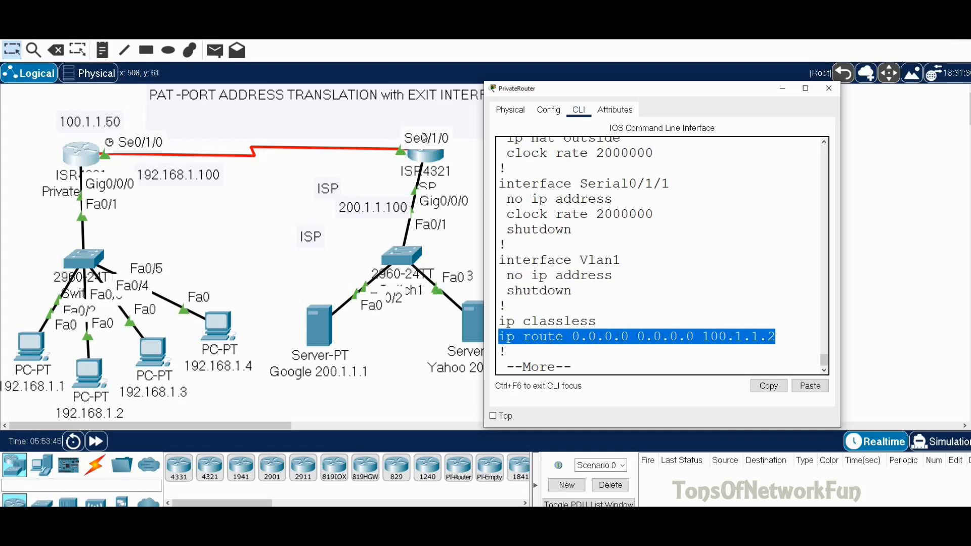
{"action": "left_click", "coordinate": [828, 89]}
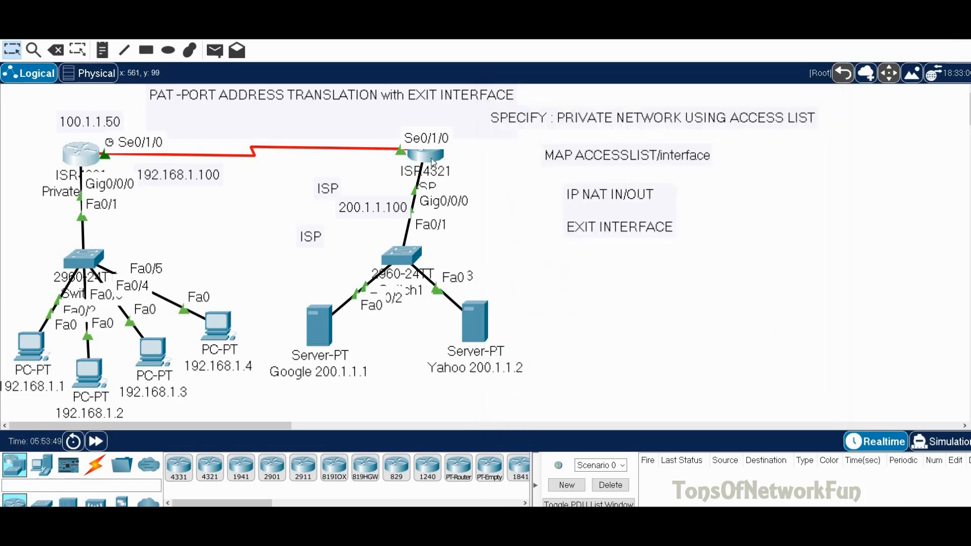
{"action": "left_click", "coordinate": [433, 162]}
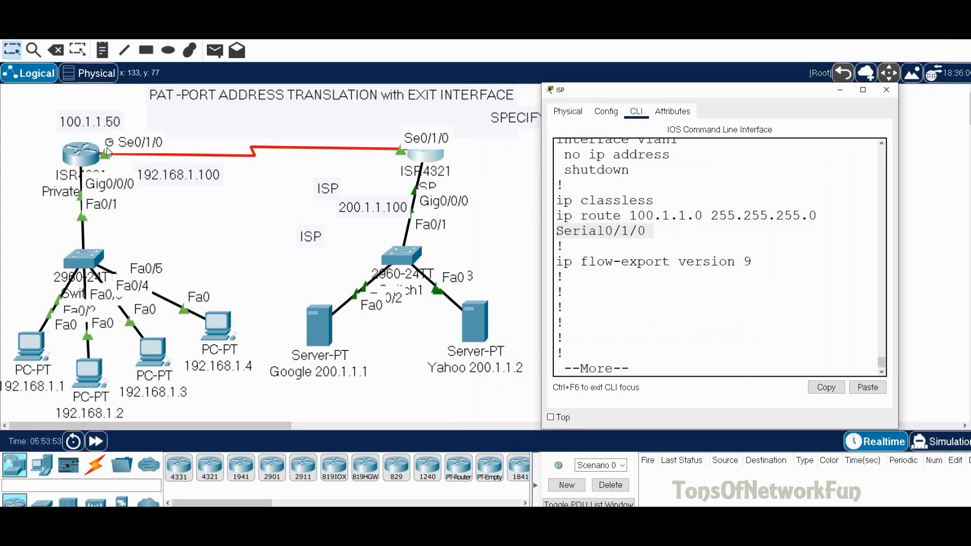
{"action": "double_click", "coordinate": [648, 236]}
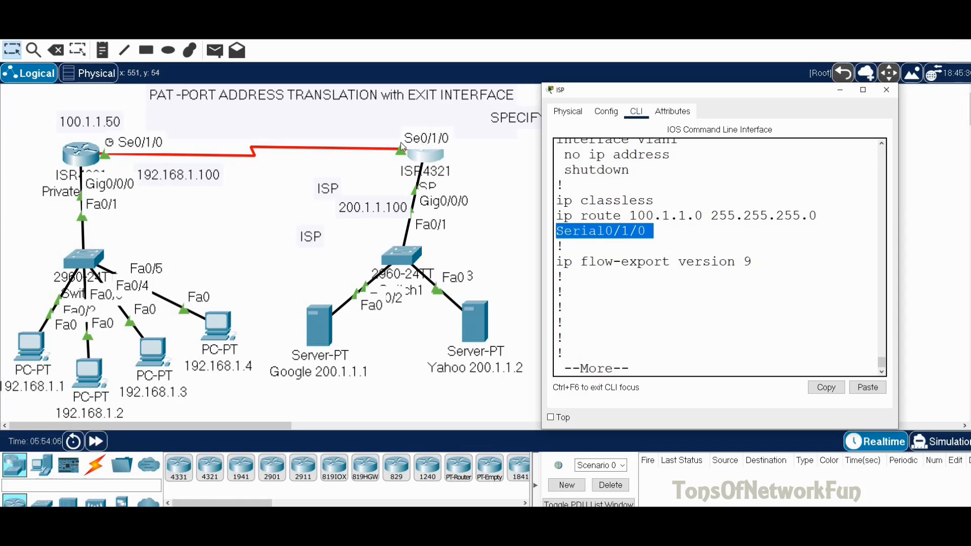
Mark the ISP router's serial port with the annotation pen, clear the mark and leave annotation mode
{"action": "left_click", "coordinate": [953, 145]}
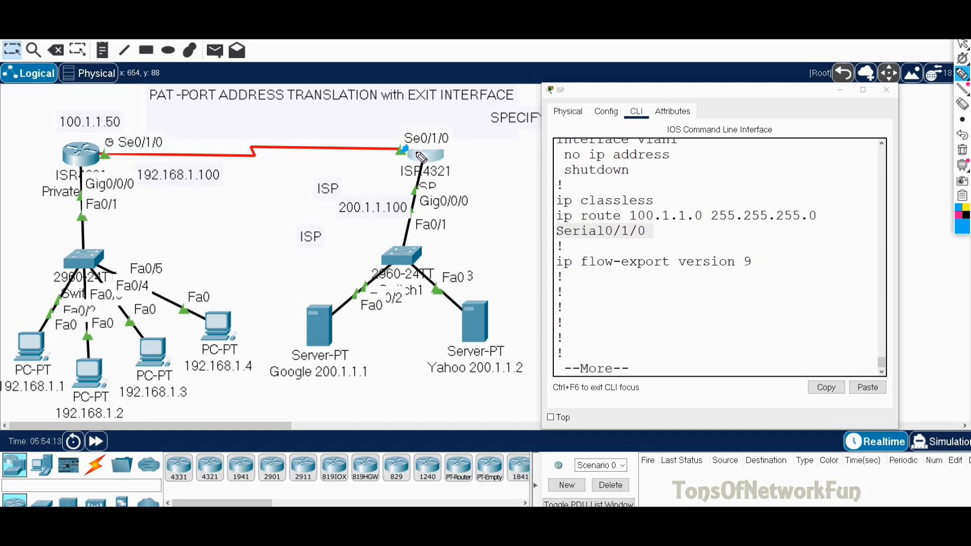
{"action": "left_click", "coordinate": [962, 150]}
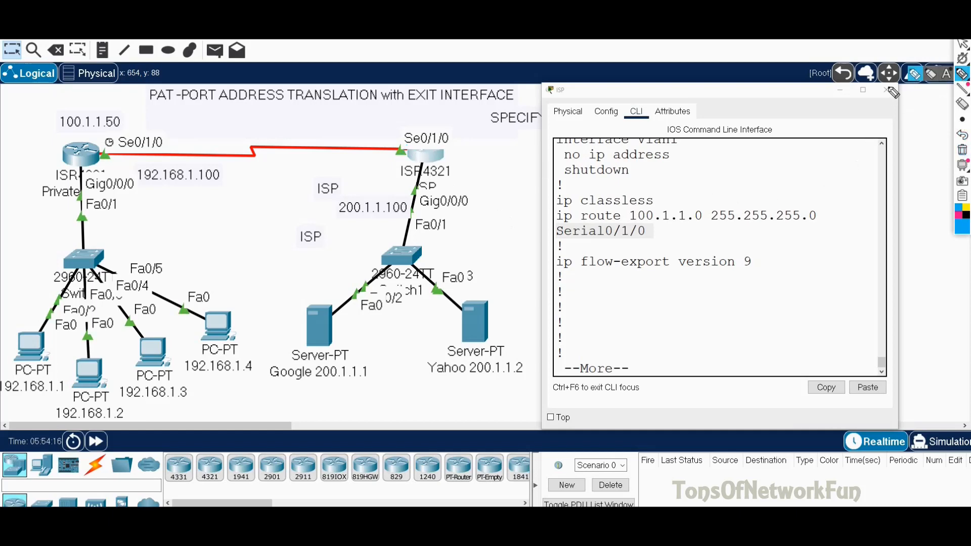
{"action": "left_click", "coordinate": [963, 44]}
{"action": "left_click", "coordinate": [930, 44]}
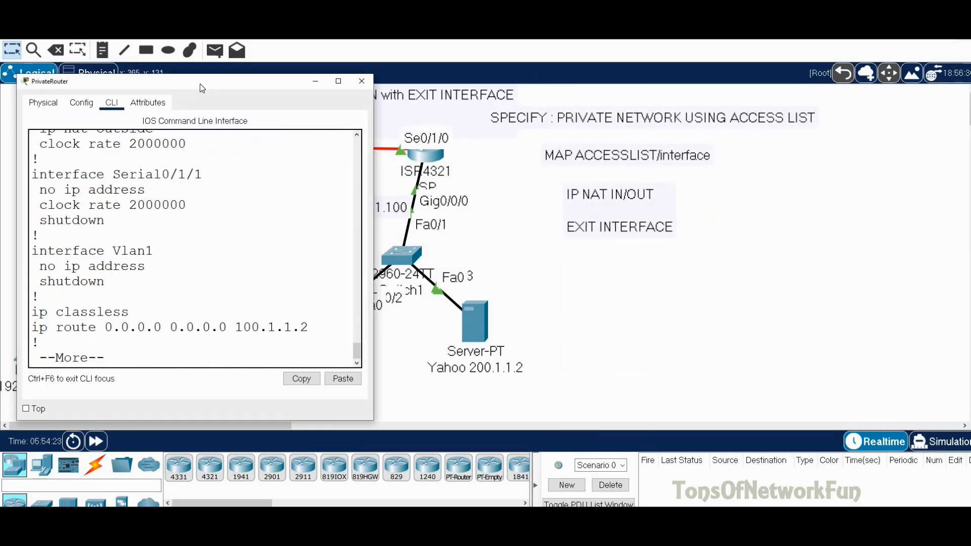
{"action": "left_click_drag", "start_coordinate": [199, 84], "coordinate": [228, 84]}
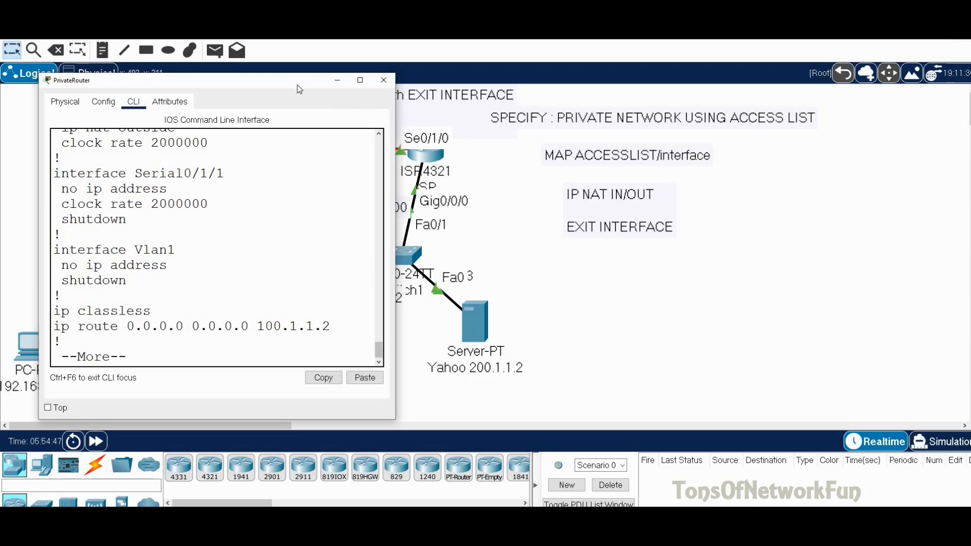
{"action": "left_click_drag", "start_coordinate": [278, 86], "coordinate": [544, 131]}
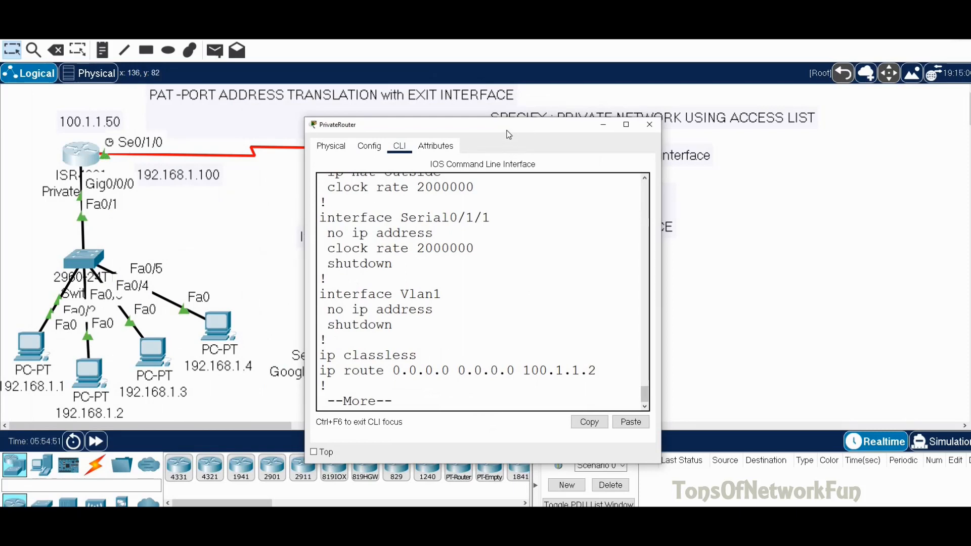
{"action": "left_click_drag", "start_coordinate": [506, 130], "coordinate": [304, 105]}
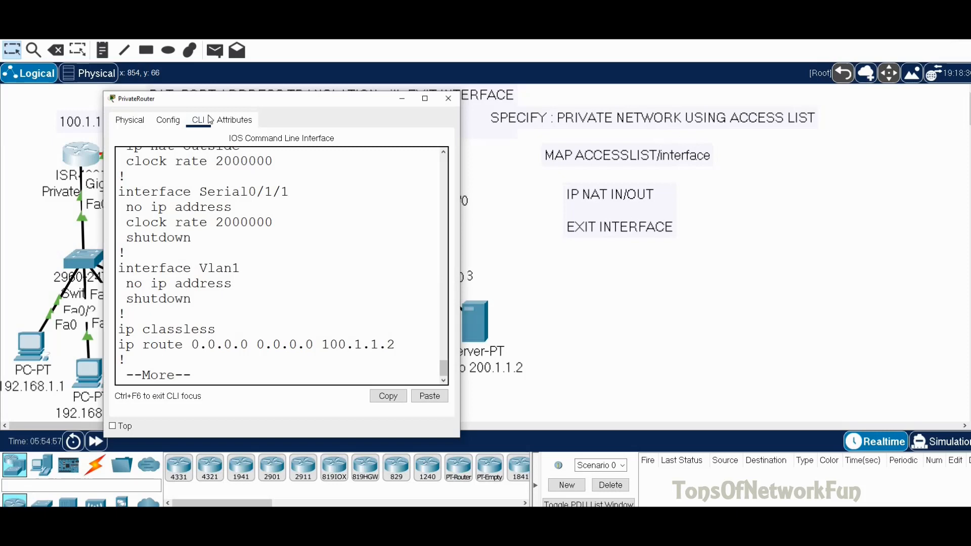
{"action": "left_click_drag", "start_coordinate": [243, 102], "coordinate": [287, 101]}
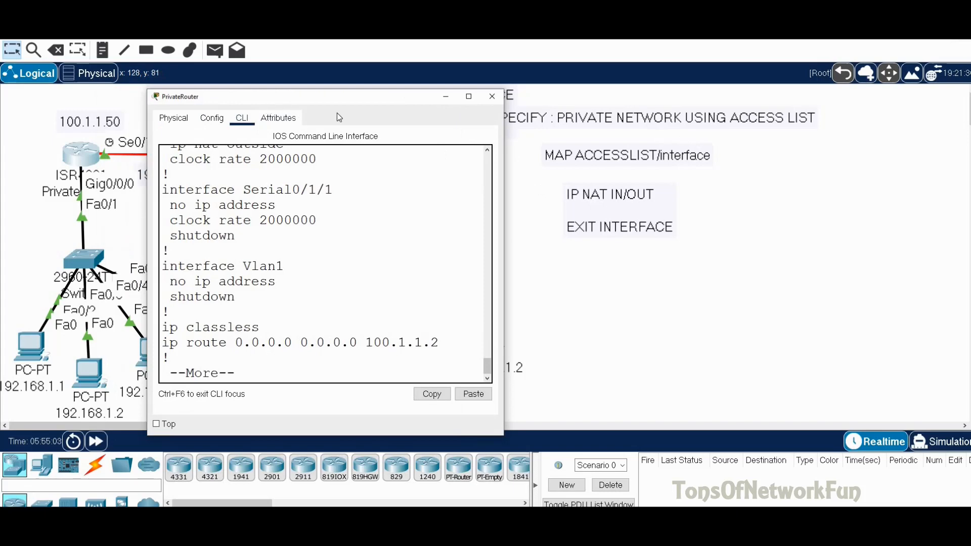
{"action": "left_click_drag", "start_coordinate": [337, 97], "coordinate": [417, 113]}
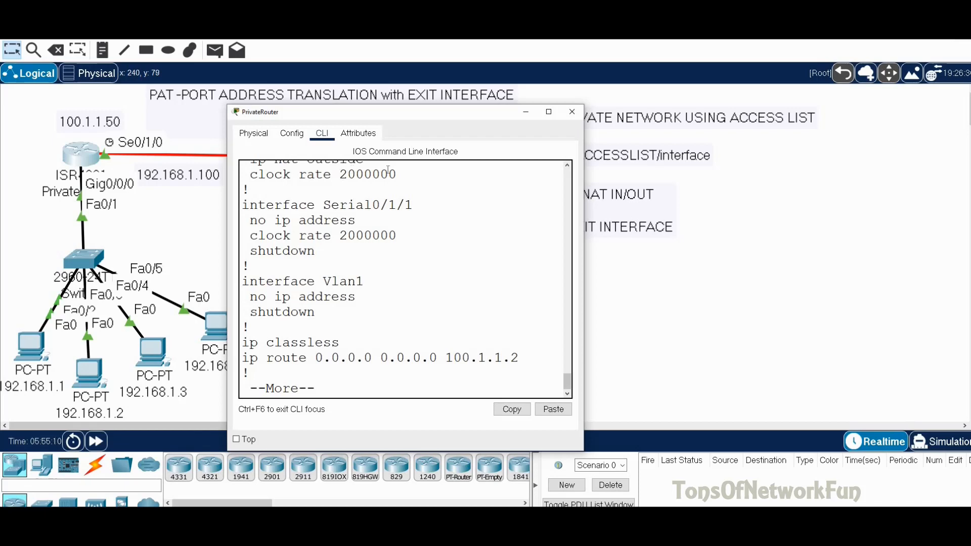
End the paged configuration listing in the private router's CLI to return to the global configuration prompt
{"action": "left_click_drag", "start_coordinate": [451, 118], "coordinate": [330, 100]}
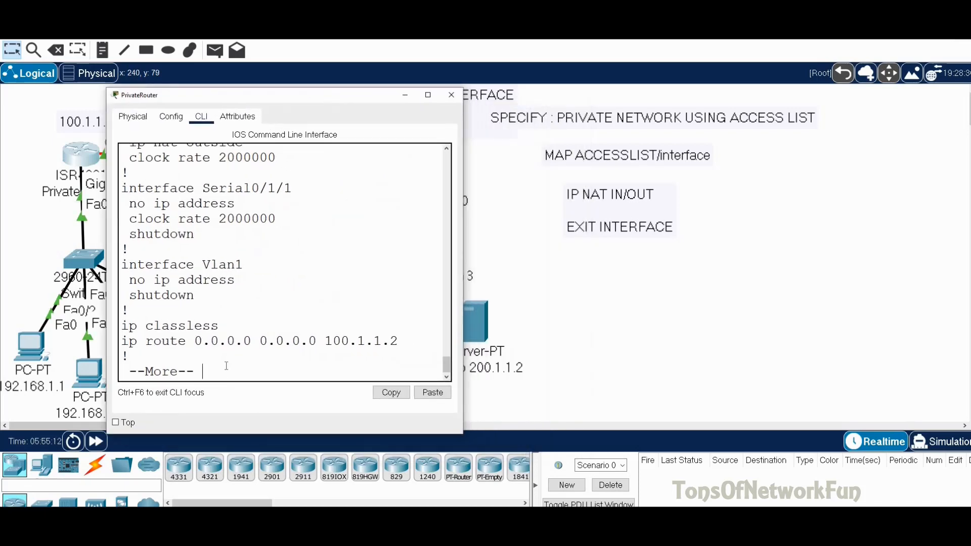
{"action": "key", "text": "Return"}
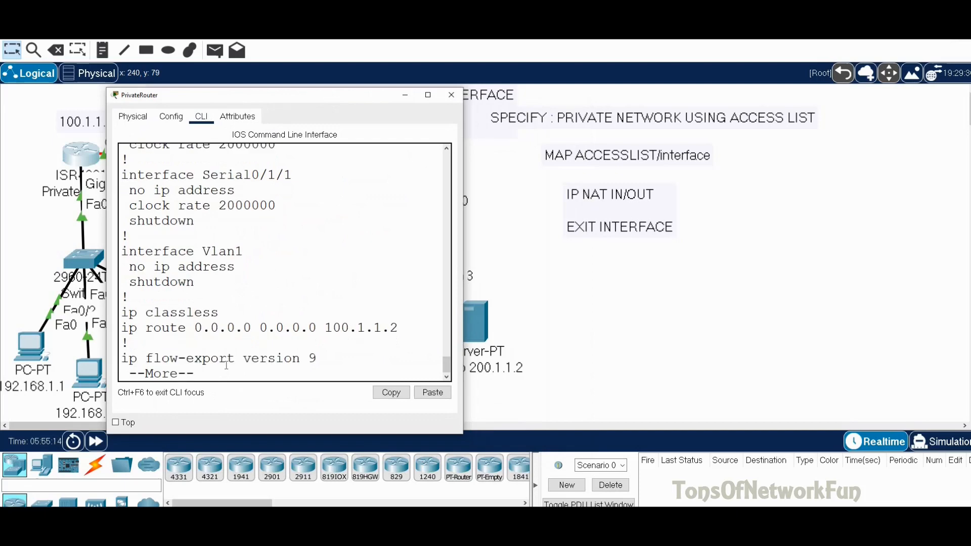
{"action": "key", "text": "ctrl+c"}
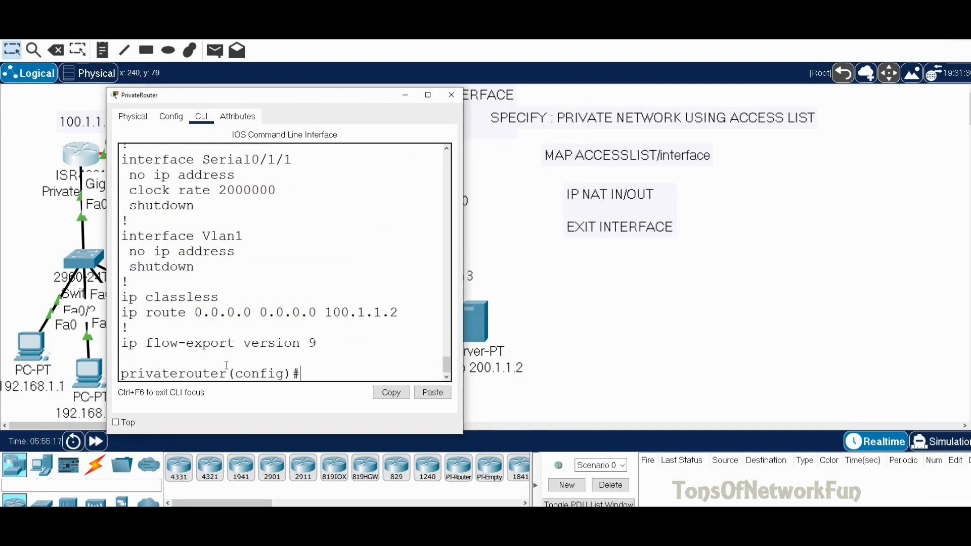
Create standard access list 1 on the private router permitting network 192.168.1.0 with wildcard mask 0.0.0.255
{"action": "type", "text": "ac"}
{"action": "key", "text": "Tab"}
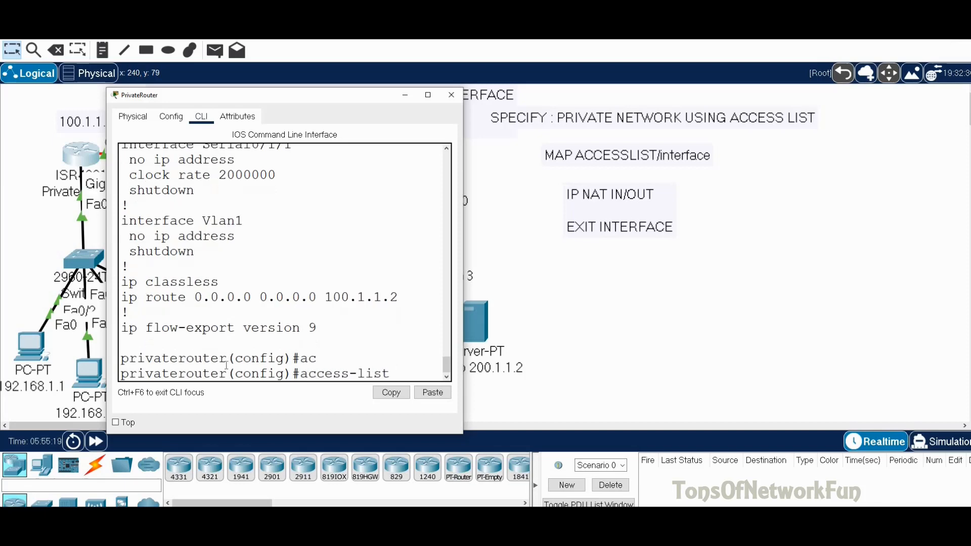
{"action": "type", "text": "1 o==="}
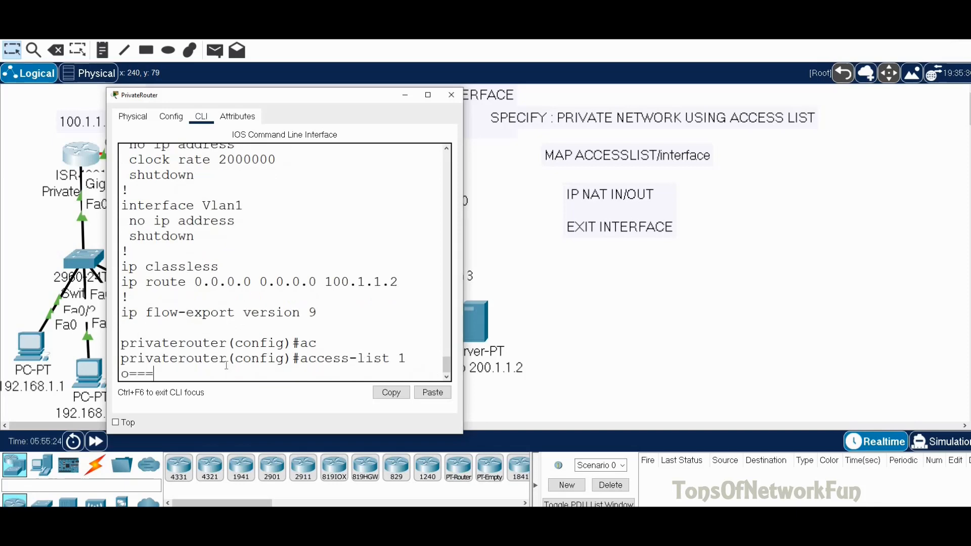
{"action": "key", "text": "BackSpace"}
{"action": "key", "text": "BackSpace"}
{"action": "key", "text": "BackSpace"}
{"action": "key", "text": "BackSpace"}
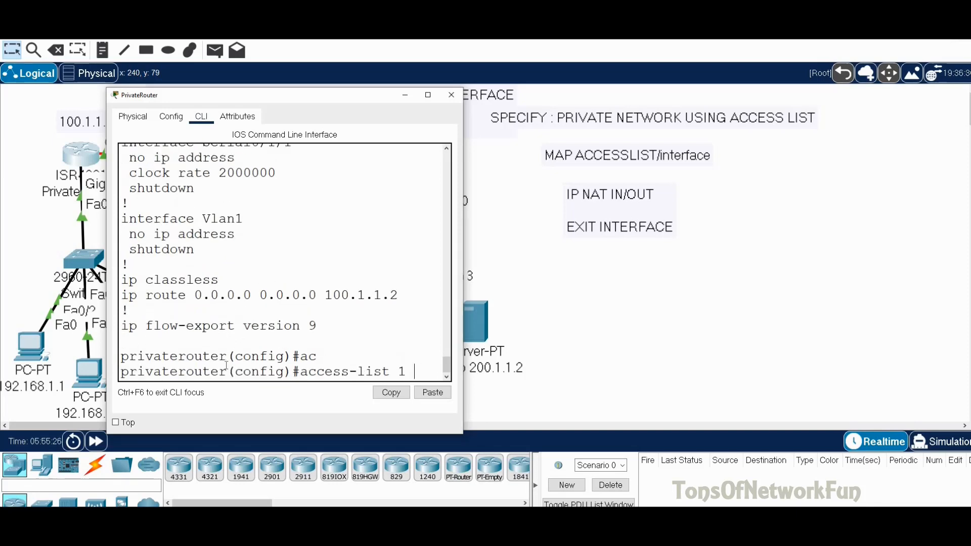
{"action": "type", "text": "p"}
{"action": "key", "text": "Tab"}
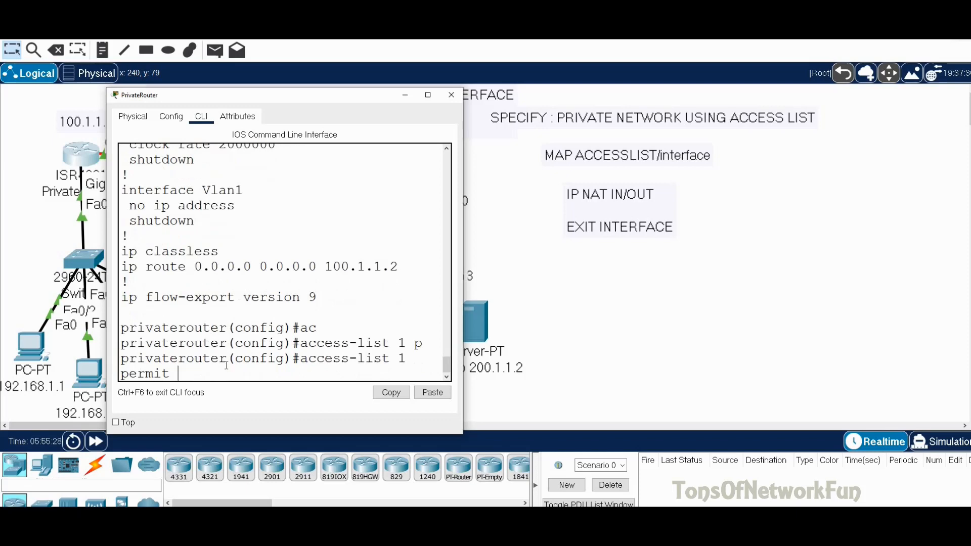
{"action": "type", "text": "192.168.1.0"}
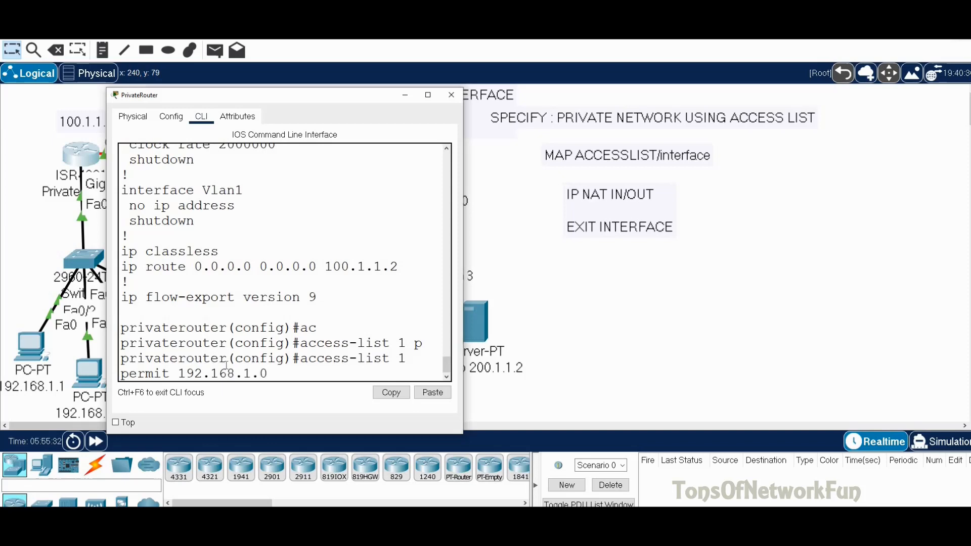
{"action": "type", "text": " 0.0.0.255"}
{"action": "key", "text": "Return"}
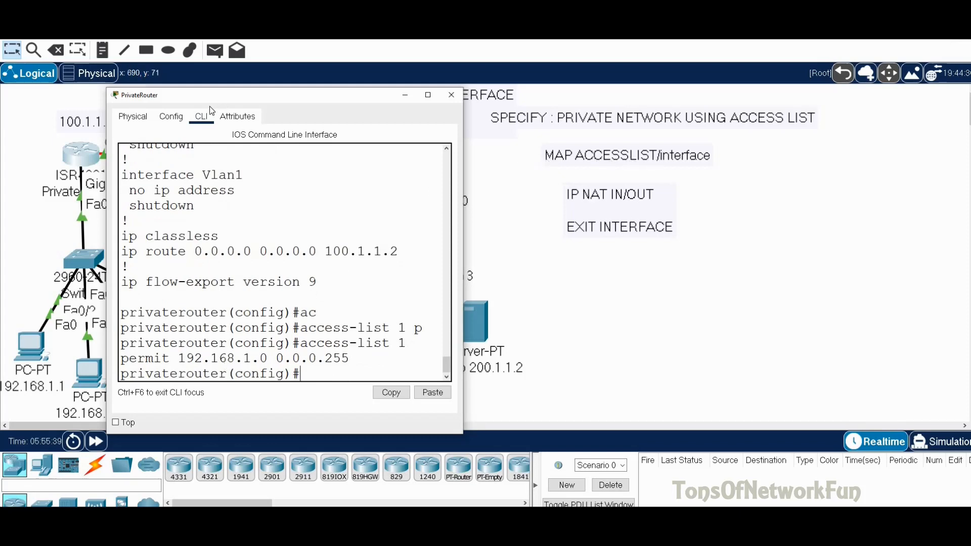
Begin a NAT rule on the private router with ip nat inside source list 1 and list the keywords that can follow
{"action": "left_click_drag", "start_coordinate": [258, 95], "coordinate": [311, 92]}
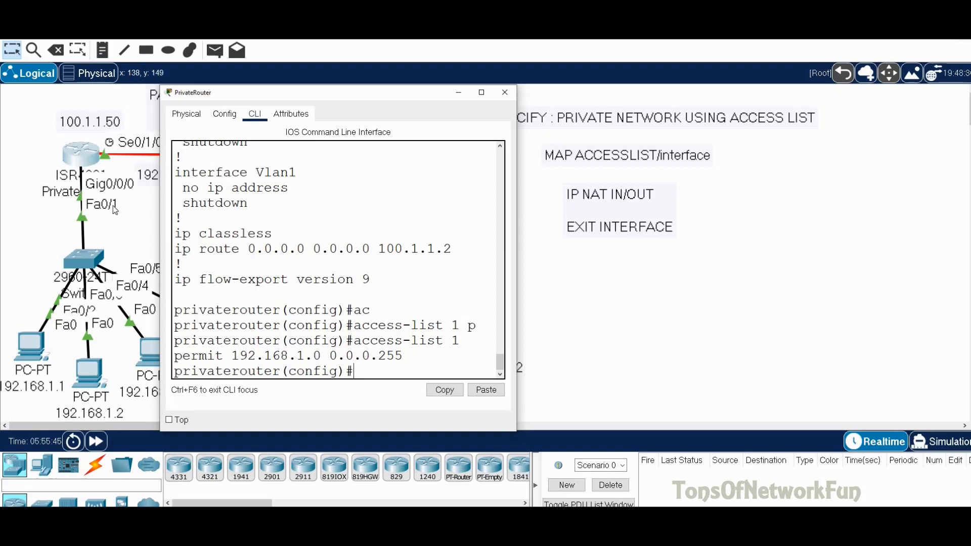
{"action": "type", "text": "nat ins"}
{"action": "key", "text": "Tab"}
{"action": "type", "text": "s"}
{"action": "key", "text": "Tab"}
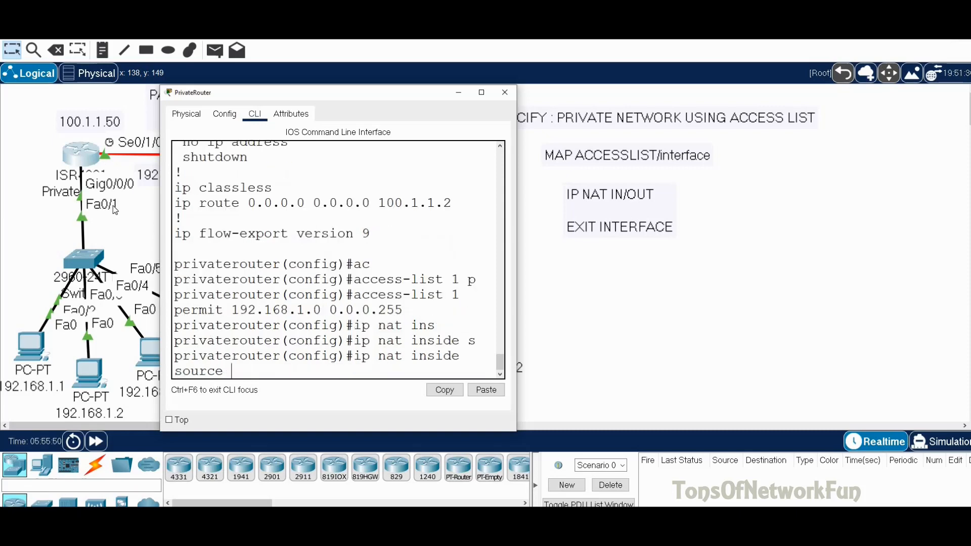
{"action": "type", "text": "l"}
{"action": "key", "text": "Tab"}
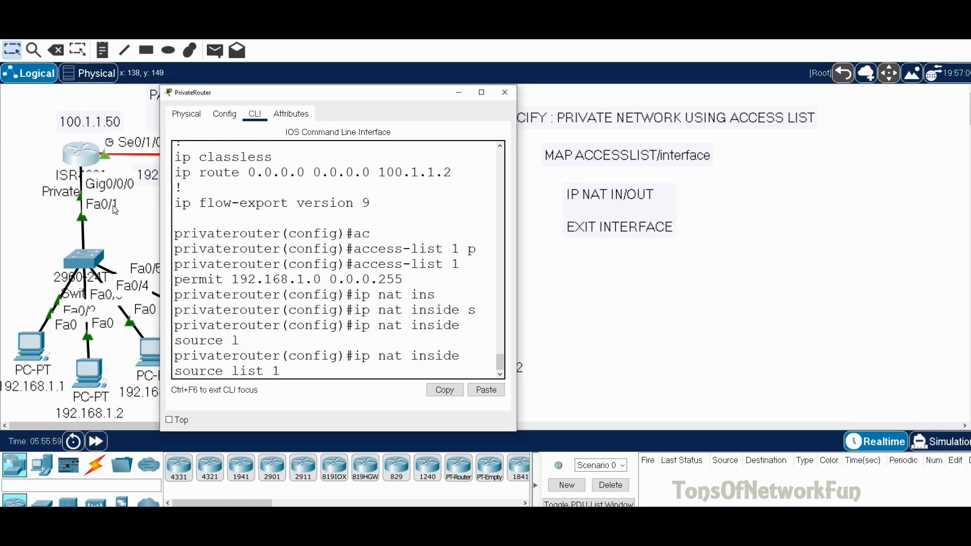
{"action": "type", "text": "?"}
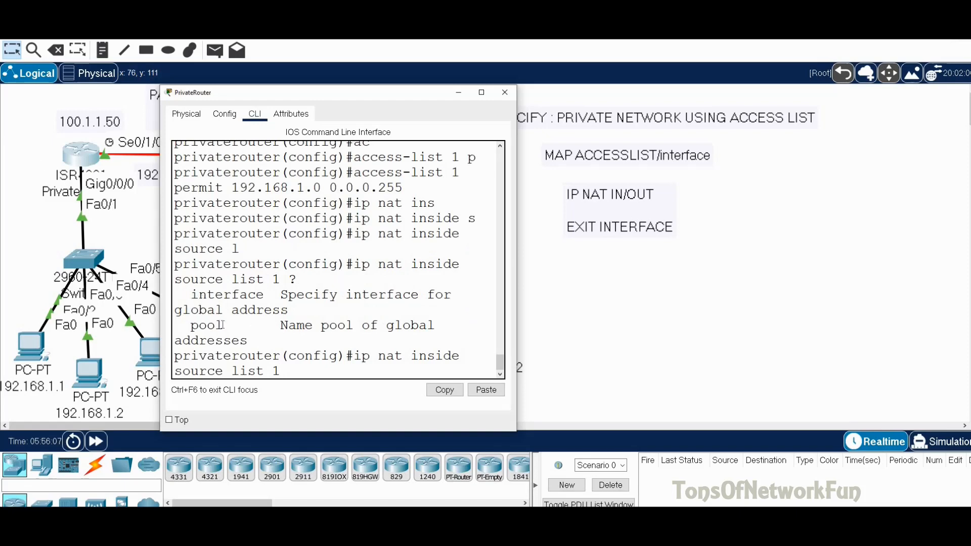
{"action": "left_click_drag", "start_coordinate": [223, 326], "coordinate": [191, 324]}
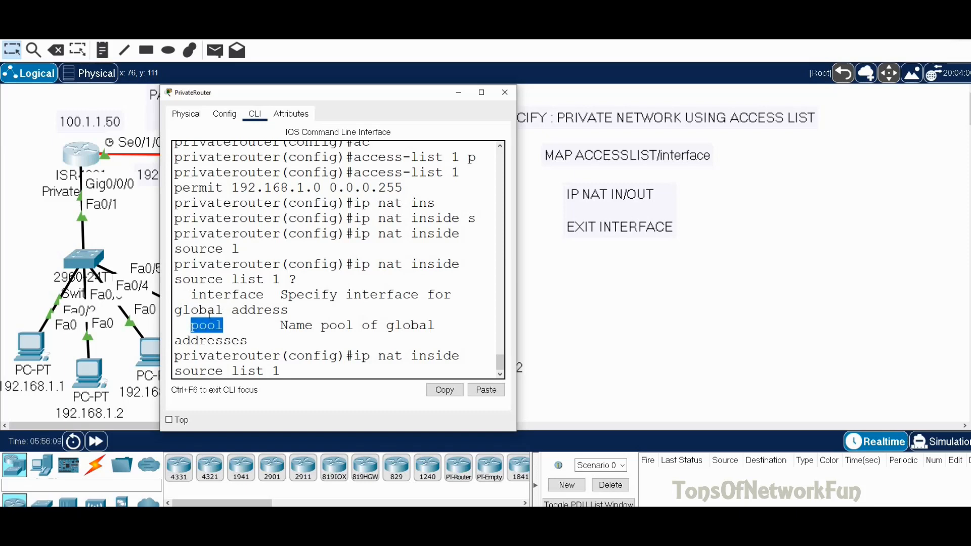
{"action": "left_click_drag", "start_coordinate": [190, 296], "coordinate": [264, 295]}
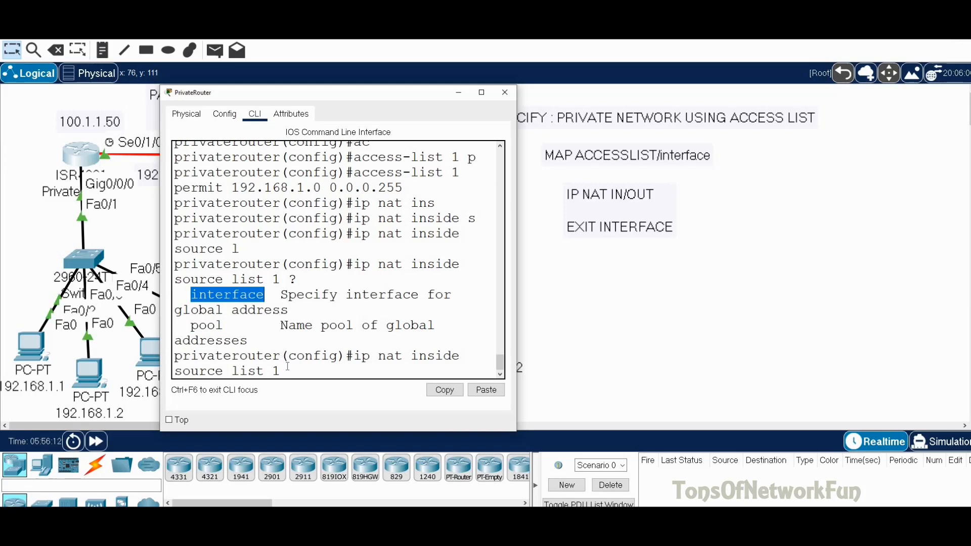
Complete the NAT rule by mapping access list 1 to exit interface s0/1/0
{"action": "left_click", "coordinate": [246, 261]}
{"action": "type", "text": "int"}
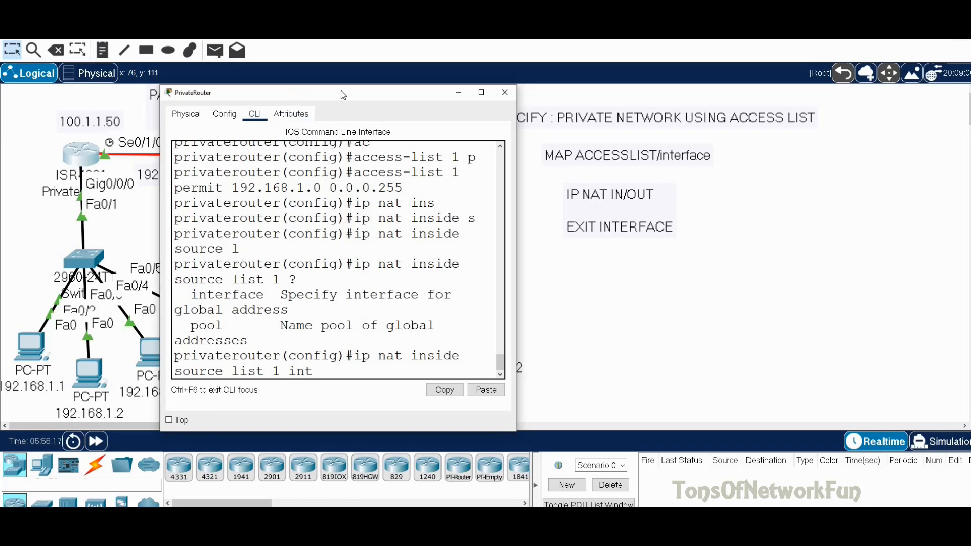
{"action": "left_click_drag", "start_coordinate": [306, 92], "coordinate": [363, 87]}
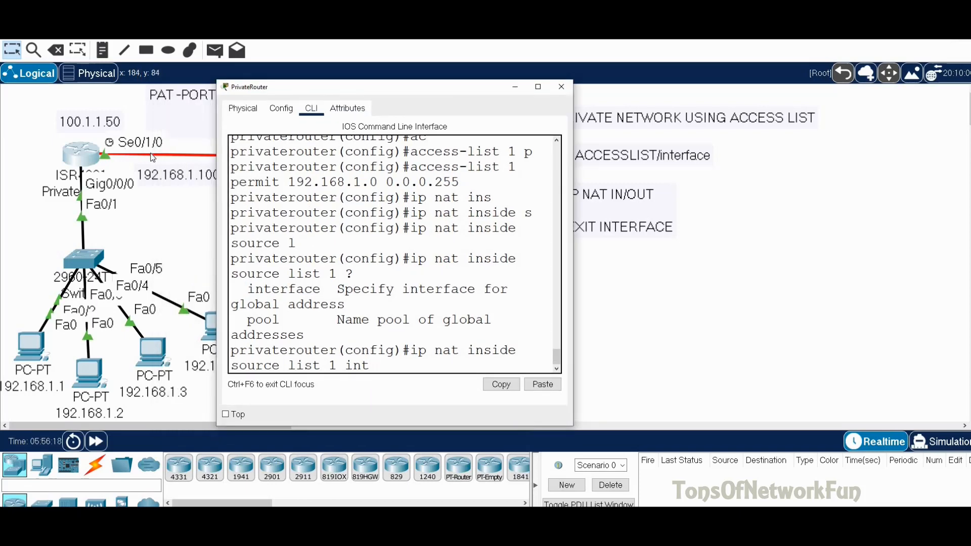
{"action": "type", "text": "/1/0"}
{"action": "key", "text": "Return"}
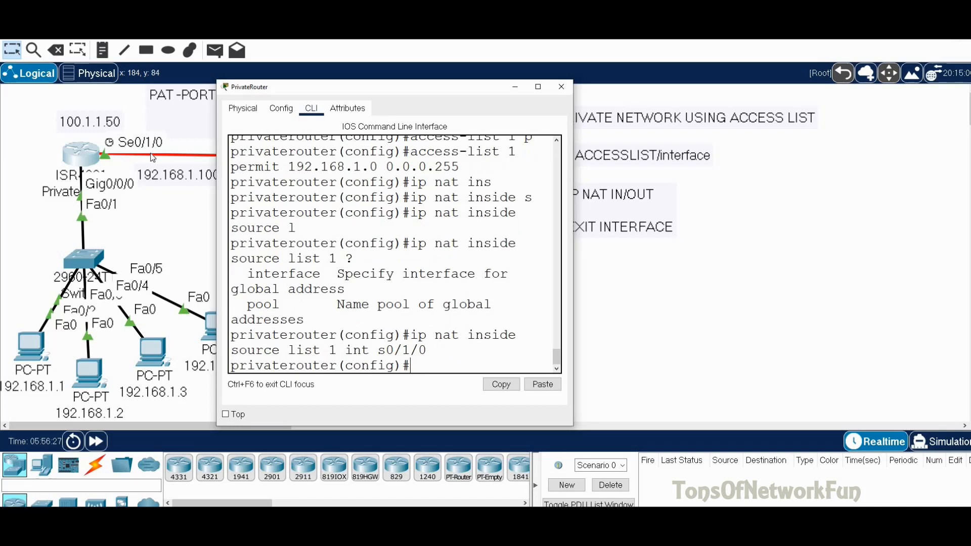
Re-enter the NAT rule for access list 1 on interface s0/1/0 with the overload option
{"action": "key", "text": "Up"}
{"action": "type", "text": "ov"}
{"action": "key", "text": "Tab"}
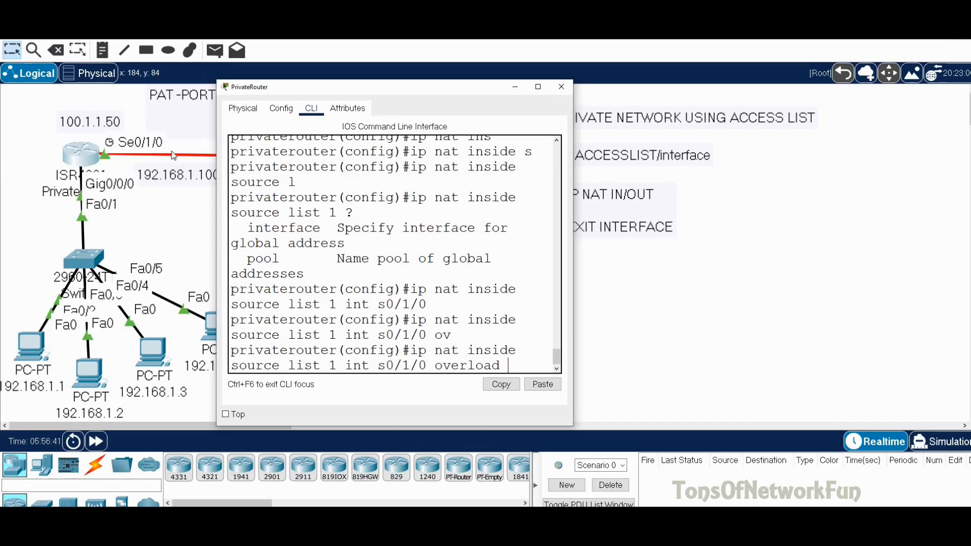
{"action": "left_click_drag", "start_coordinate": [314, 92], "coordinate": [473, 111]}
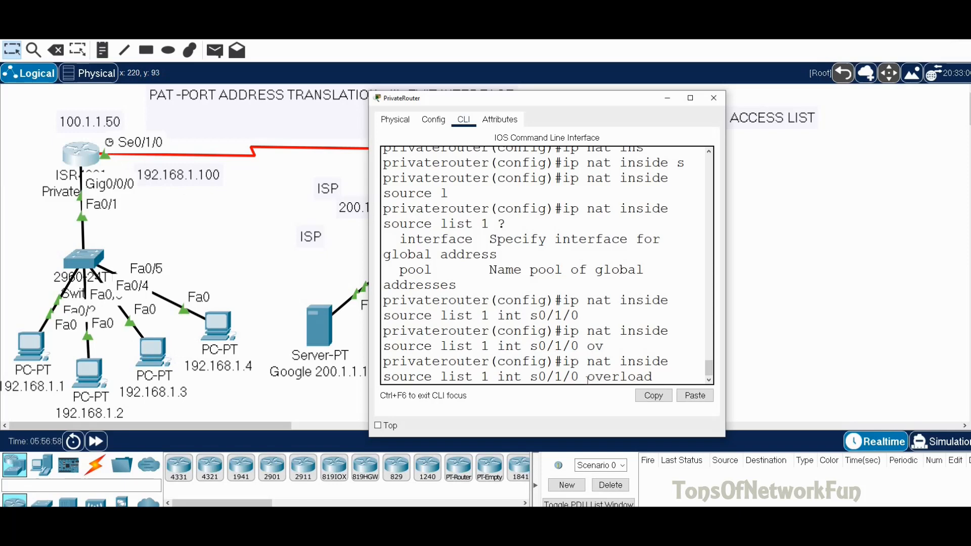
{"action": "left_click_drag", "start_coordinate": [587, 376], "coordinate": [663, 373]}
{"action": "left_click", "coordinate": [663, 374]}
{"action": "key", "text": "Return"}
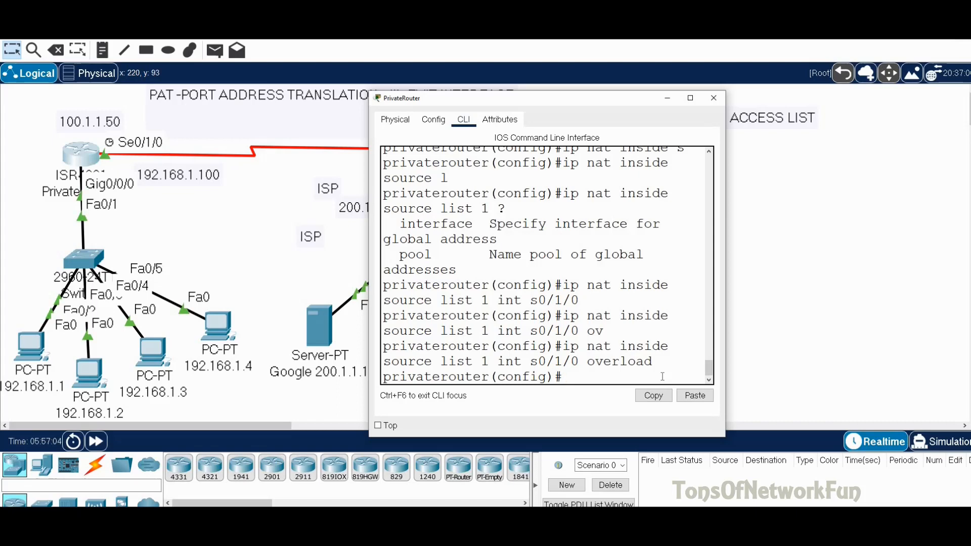
Configure interface g0/0/0 of the private router as the NAT inside interface
{"action": "type", "text": "int g0/0/0"}
{"action": "key", "text": "Return"}
{"action": "type", "text": "ip nat insi"}
{"action": "key", "text": "Return"}
Configure interface s0/1/0 as the NAT outside interface and close the private router's window
{"action": "type", "text": "int s0/1/"}
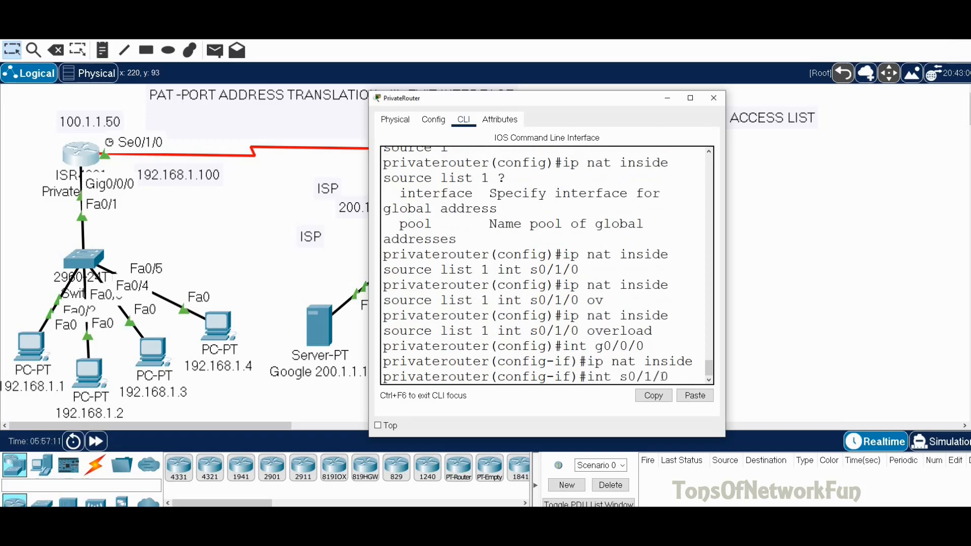
{"action": "type", "text": "0"}
{"action": "key", "text": "Return"}
{"action": "type", "text": "ip n"}
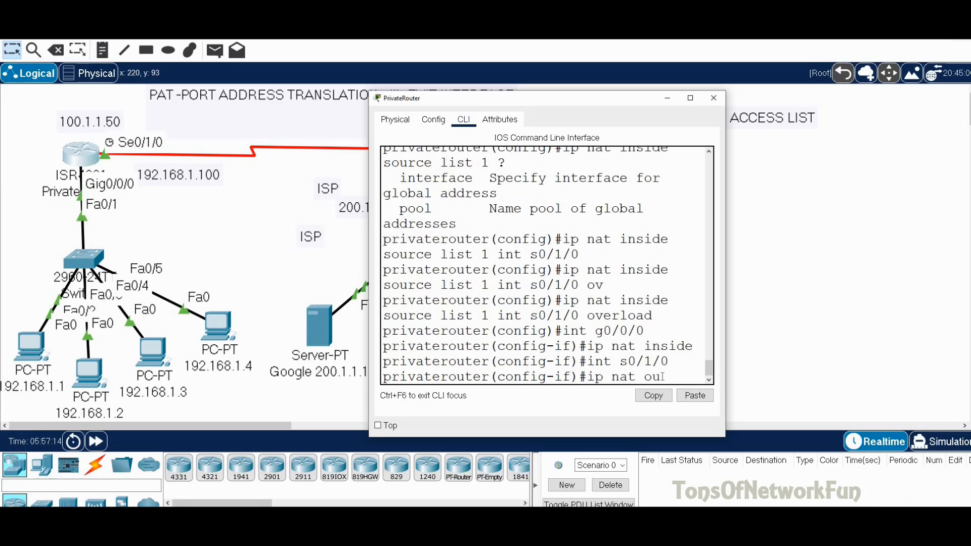
{"action": "type", "text": "at ou"}
{"action": "key", "text": "Tab"}
{"action": "key", "text": "Return"}
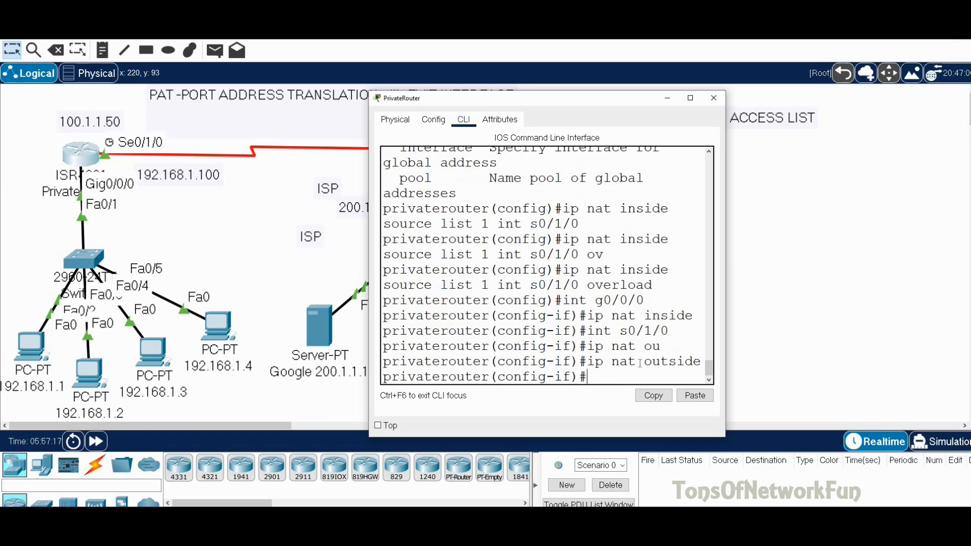
{"action": "left_click", "coordinate": [713, 98]}
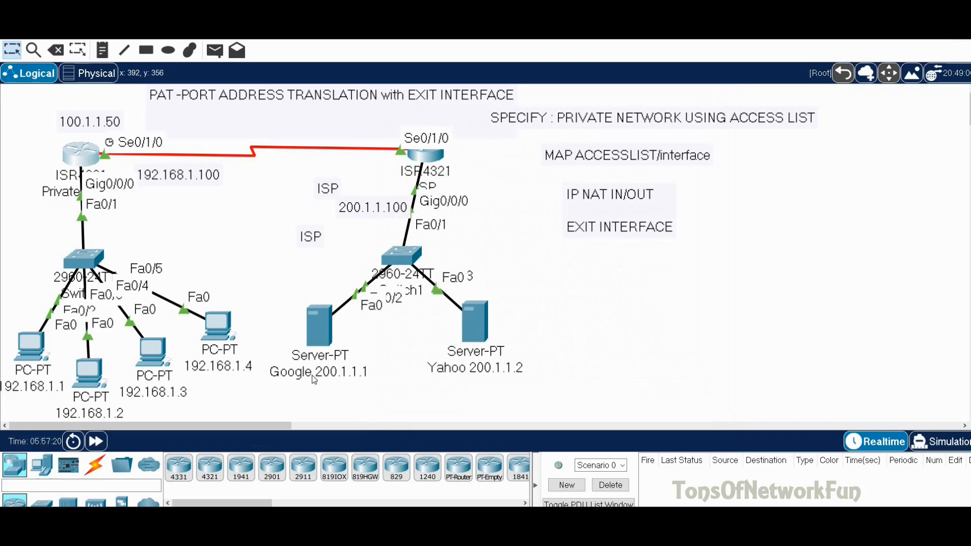
Open the command prompt of PC 192.168.1.1 and enter ping 200.1.1.1 without running it
{"action": "mouse_move", "coordinate": [324, 379]}
{"action": "left_click", "coordinate": [29, 360]}
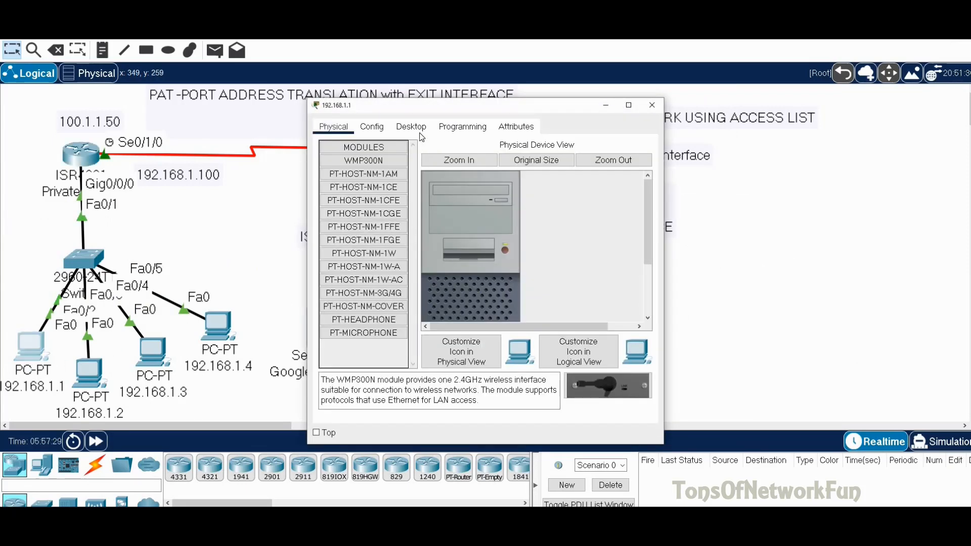
{"action": "left_click", "coordinate": [411, 127]}
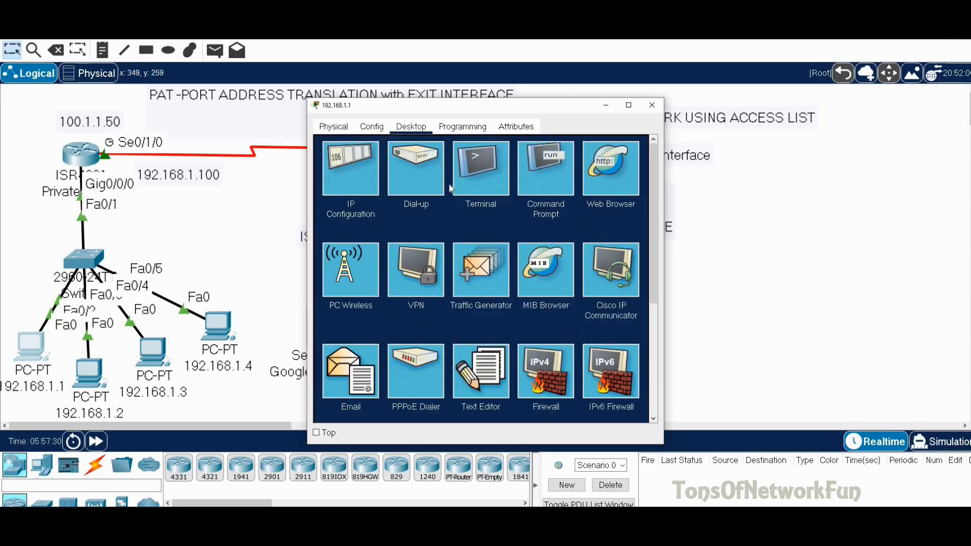
{"action": "left_click", "coordinate": [553, 187]}
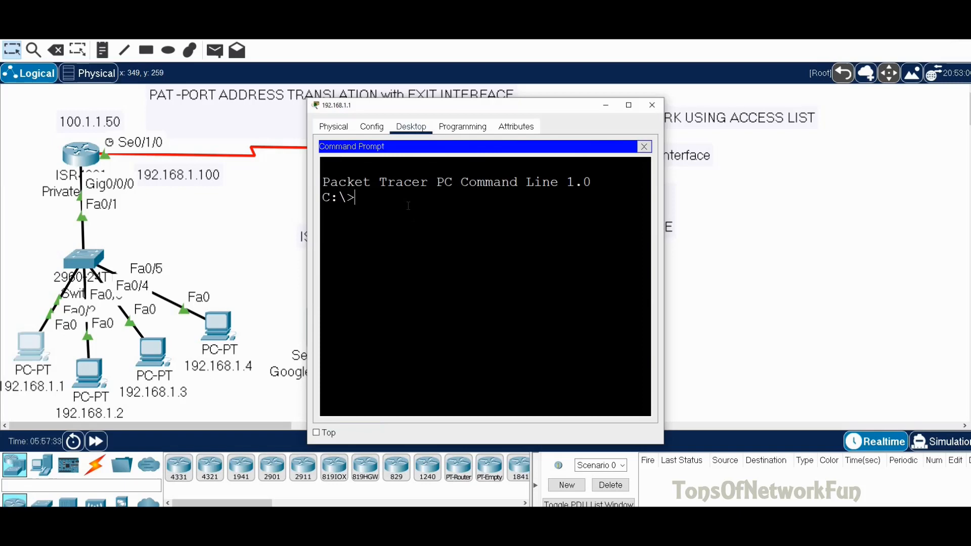
{"action": "type", "text": "ping 200.1.1.1"}
Copy the entered ping command to the clipboard and run it on PC 192.168.1.1
{"action": "key", "text": "shift+Left"}
{"action": "key", "text": "shift+Left"}
{"action": "key", "text": "shift+Left"}
{"action": "key", "text": "shift+Left"}
{"action": "key", "text": "shift+Left"}
{"action": "key", "text": "shift+Left"}
{"action": "key", "text": "shift+Left"}
{"action": "key", "text": "shift+Left"}
{"action": "key", "text": "shift+Left"}
{"action": "key", "text": "shift+Left"}
{"action": "key", "text": "shift+Left"}
{"action": "key", "text": "shift+Left"}
{"action": "key", "text": "shift+Left"}
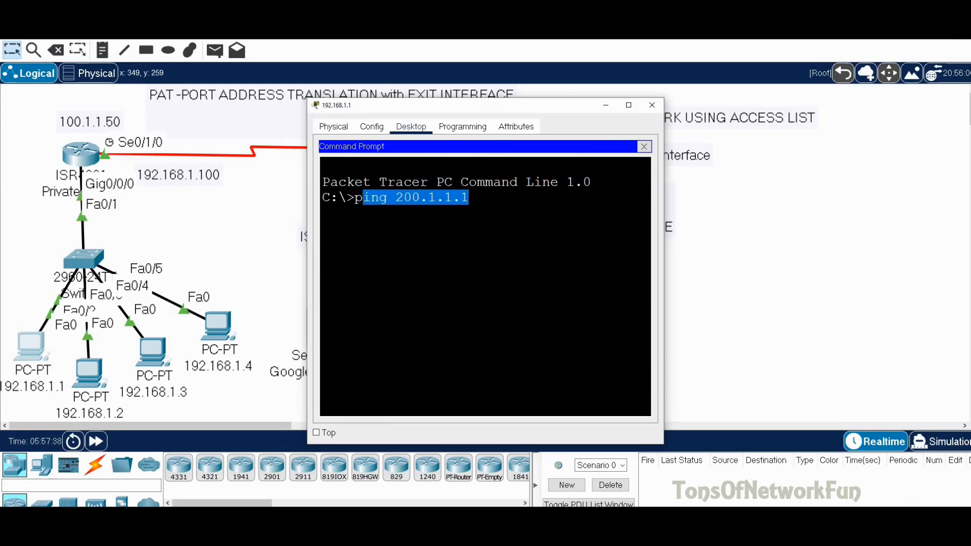
{"action": "key", "text": "shift+Left"}
{"action": "right_click", "coordinate": [360, 201]}
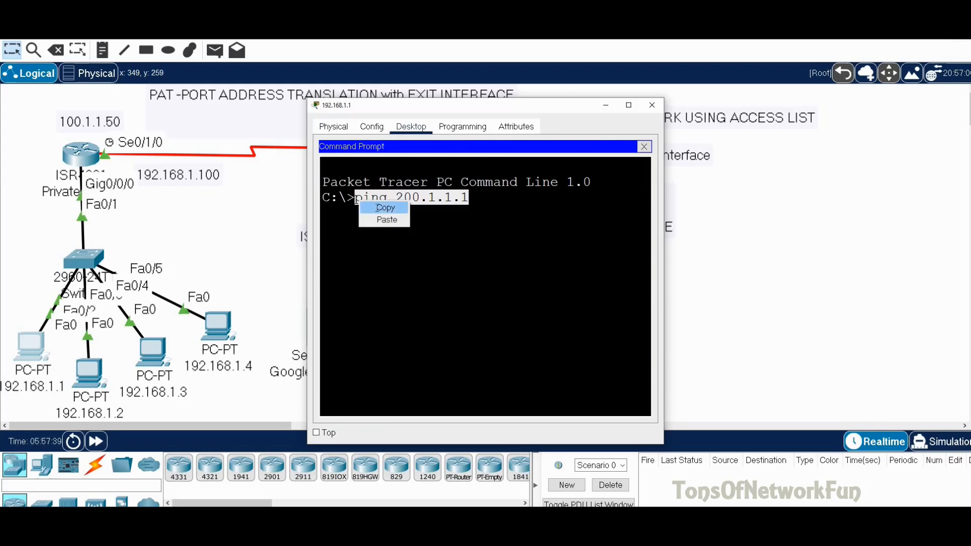
{"action": "left_click", "coordinate": [385, 207]}
{"action": "left_click", "coordinate": [475, 199]}
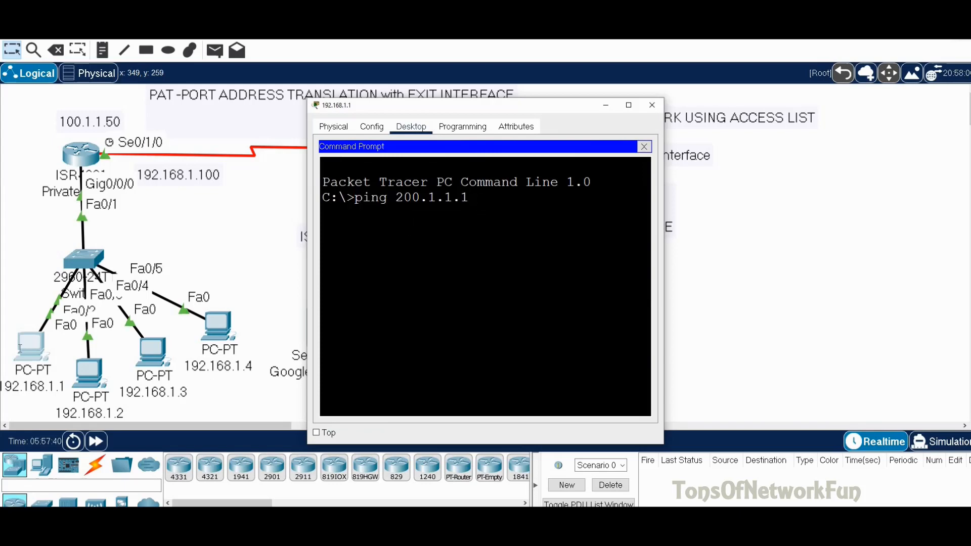
{"action": "key", "text": "Return"}
Paste and run ping 200.1.1.1 in the command prompt of PC 192.168.1.2
{"action": "left_click", "coordinate": [77, 384]}
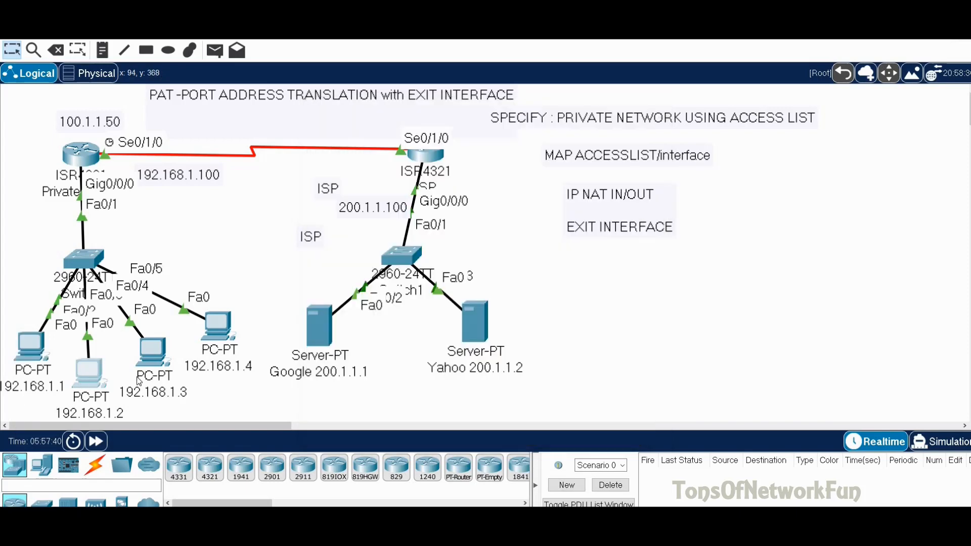
{"action": "left_click", "coordinate": [411, 126]}
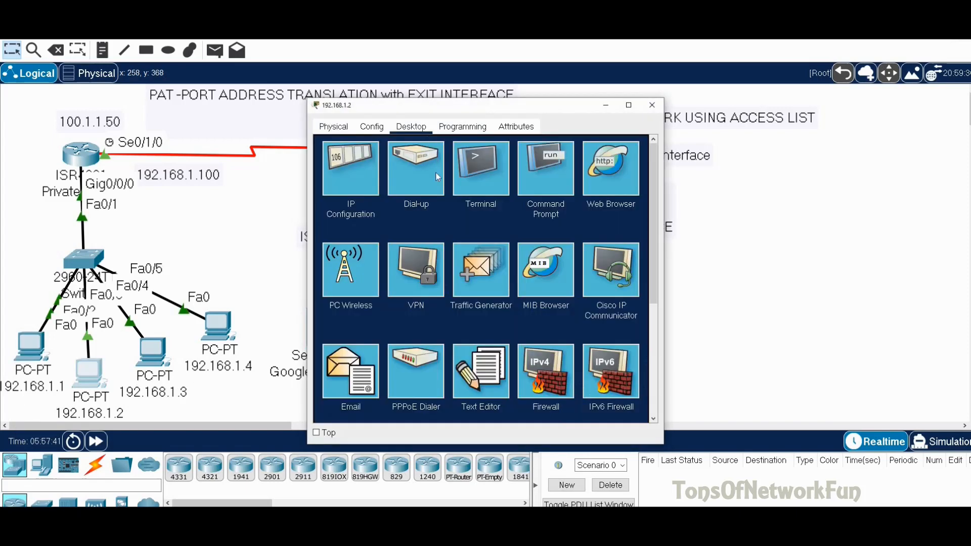
{"action": "left_click", "coordinate": [544, 172]}
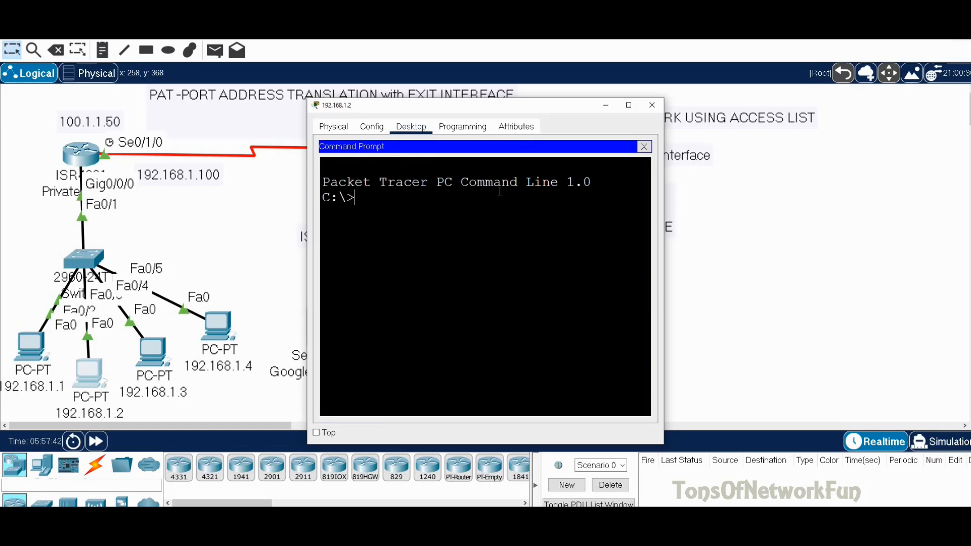
{"action": "right_click", "coordinate": [379, 197]}
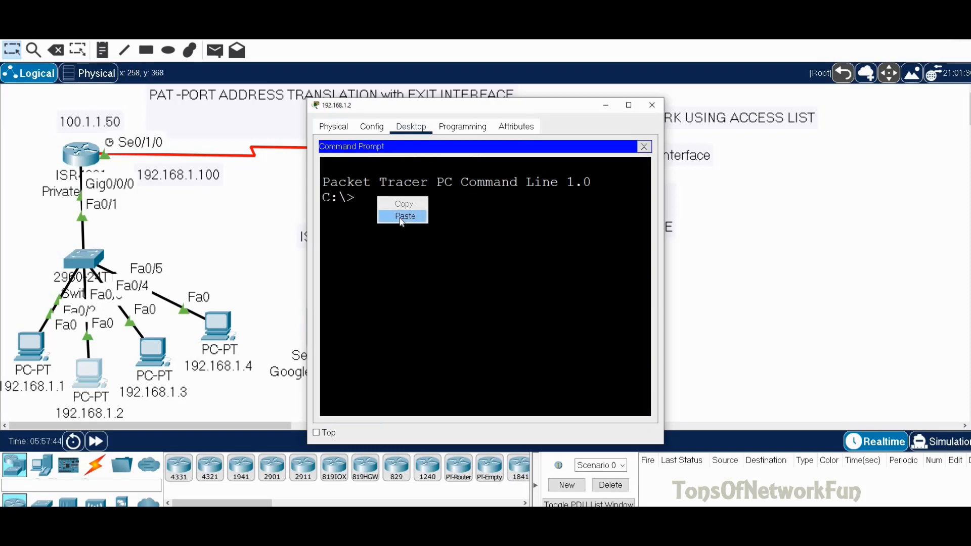
{"action": "left_click", "coordinate": [404, 216]}
{"action": "key", "text": "Return"}
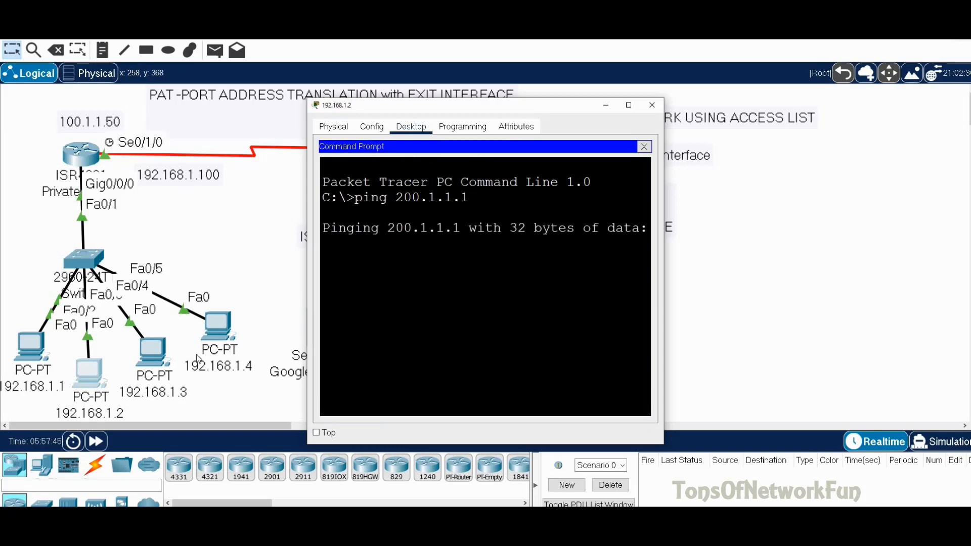
Paste and run ping 200.1.1.1 in the command prompt of PC 192.168.1.3
{"action": "left_click", "coordinate": [153, 353]}
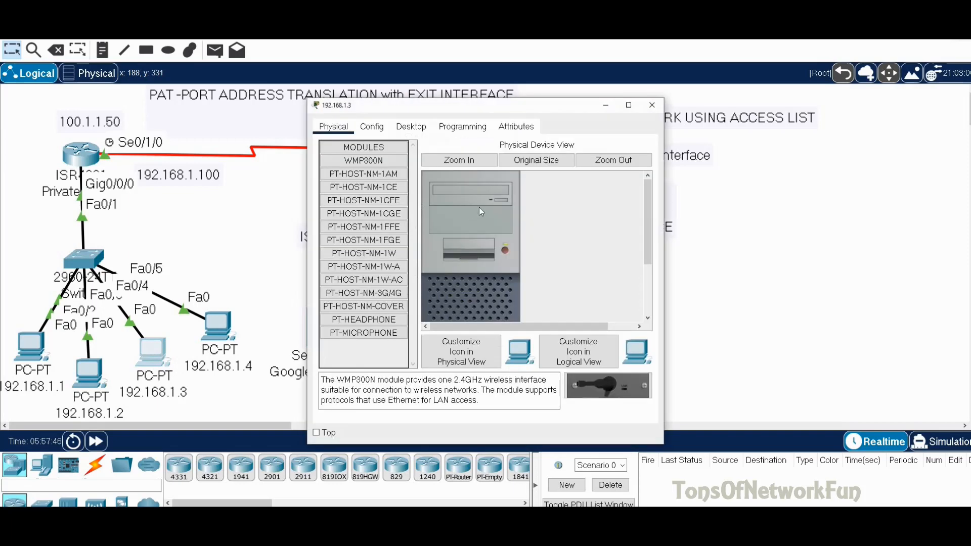
{"action": "left_click", "coordinate": [412, 127]}
{"action": "left_click", "coordinate": [539, 181]}
{"action": "right_click", "coordinate": [383, 202]}
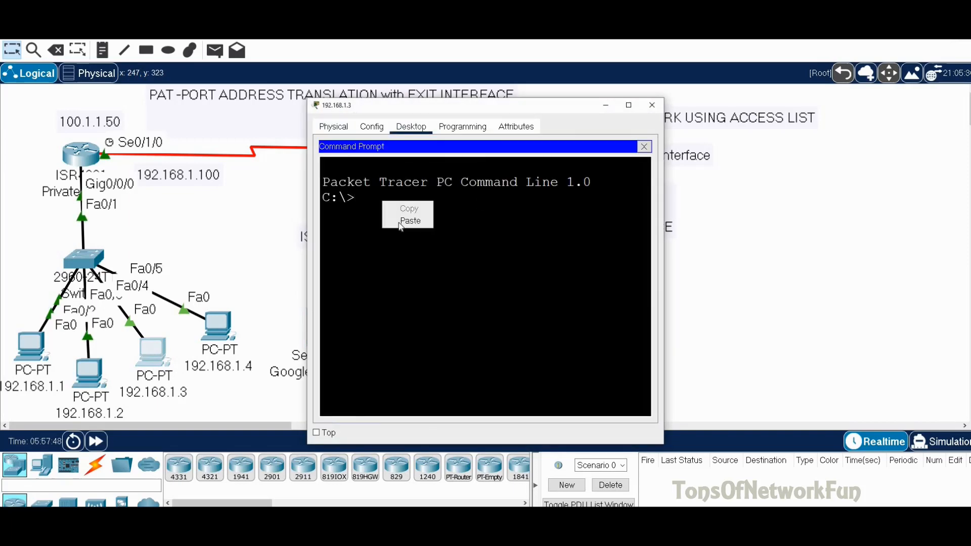
{"action": "left_click", "coordinate": [404, 221]}
{"action": "key", "text": "Return"}
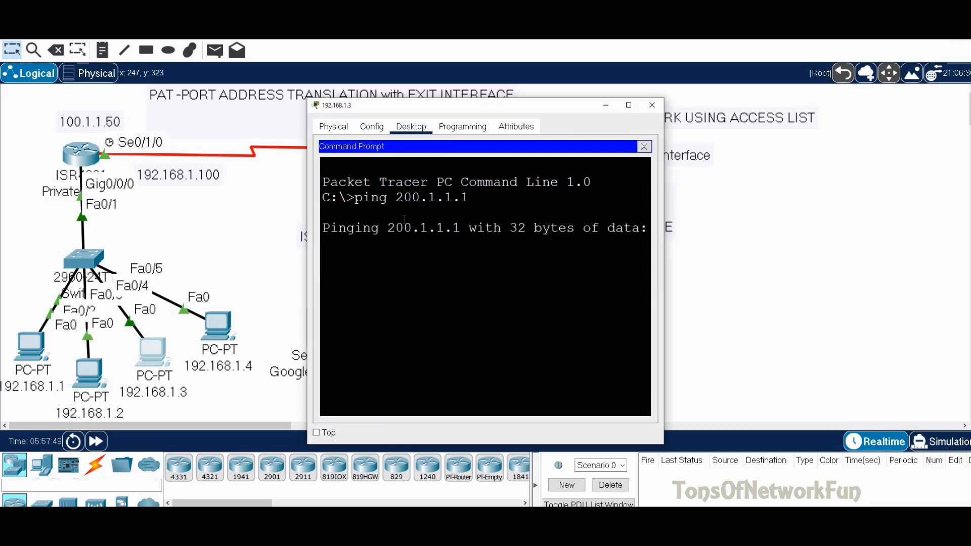
Paste and run ping 200.1.1.1 in the command prompt of PC 192.168.1.4
{"action": "left_click", "coordinate": [229, 331]}
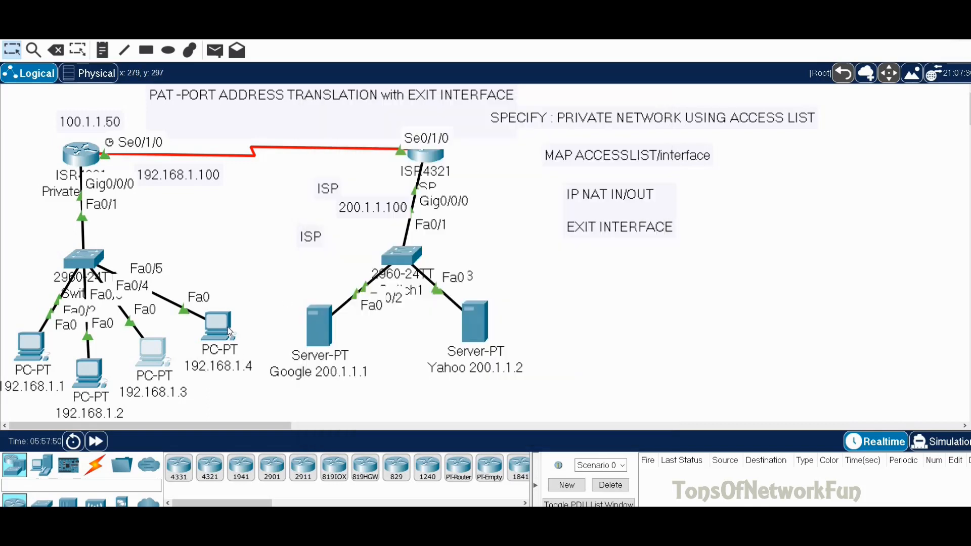
{"action": "left_click", "coordinate": [419, 132]}
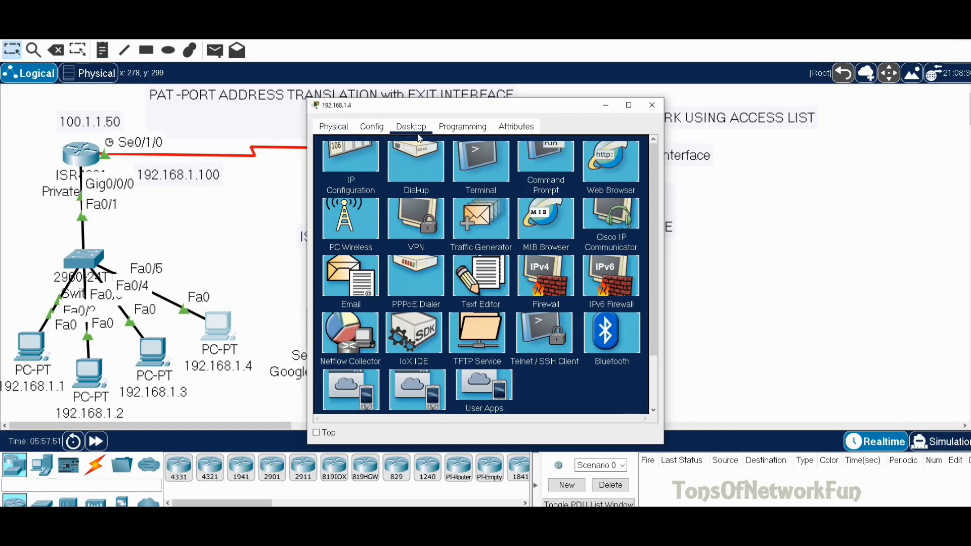
{"action": "left_click", "coordinate": [531, 183]}
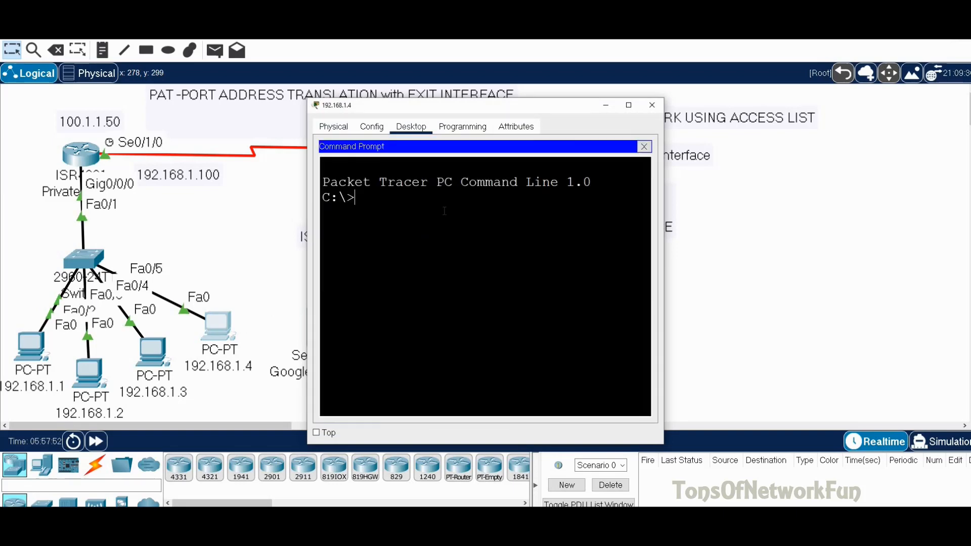
{"action": "left_click", "coordinate": [419, 222]}
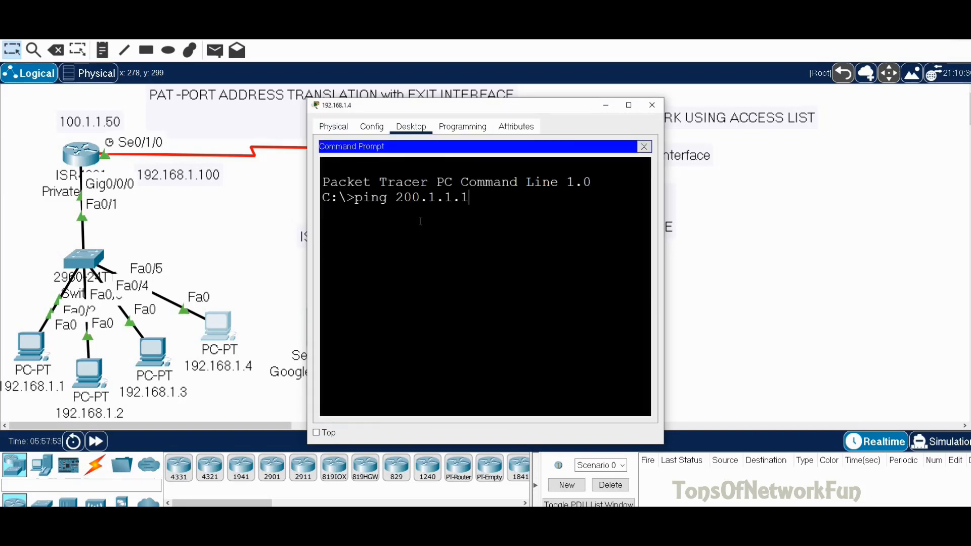
{"action": "key", "text": "Return"}
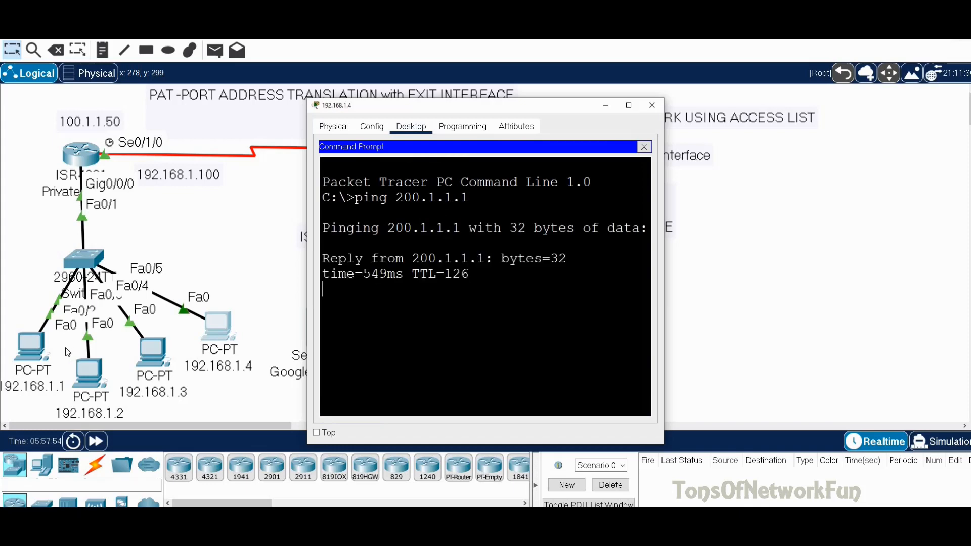
Check the ping results in the command prompts of PCs 192.168.1.1 and 192.168.1.2
{"action": "left_click", "coordinate": [28, 345]}
{"action": "left_click", "coordinate": [28, 345]}
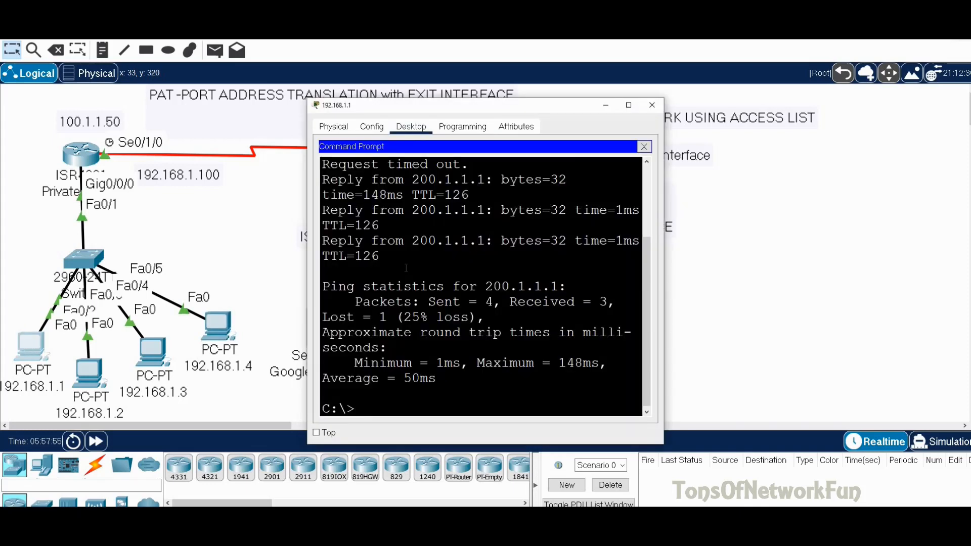
{"action": "left_click", "coordinate": [88, 372]}
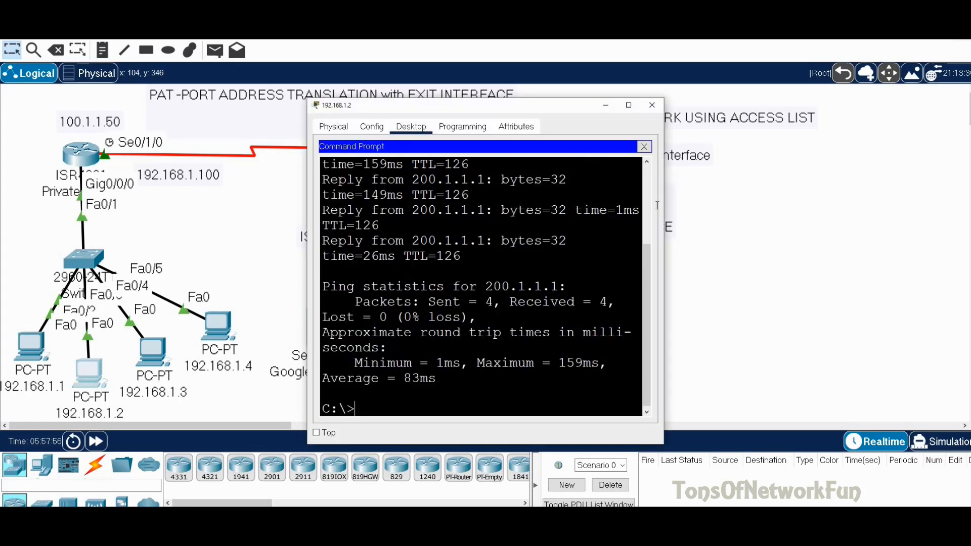
Exit interface configuration mode on the private router and list the NAT translations with do sh ip nat tr
{"action": "left_click", "coordinate": [80, 156]}
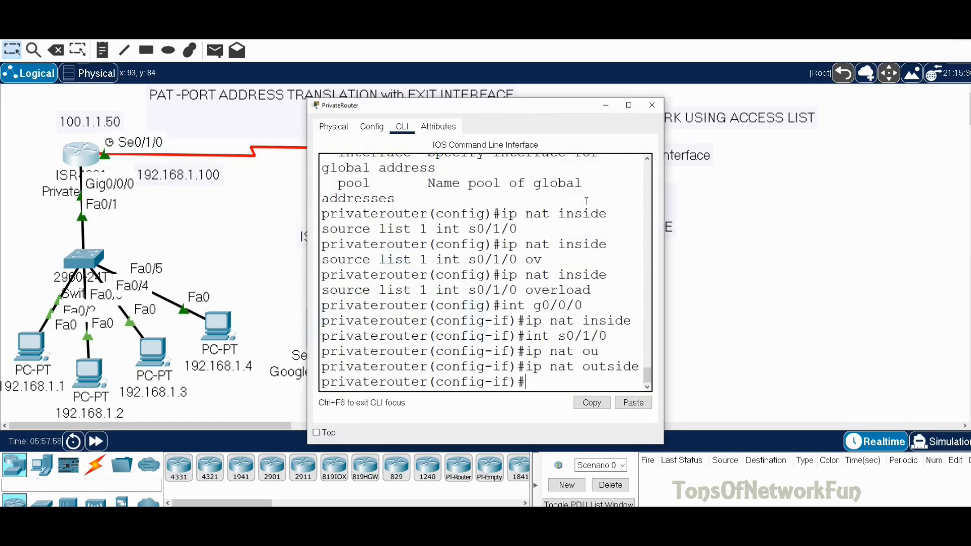
{"action": "type", "text": "it"}
{"action": "key", "text": "Return"}
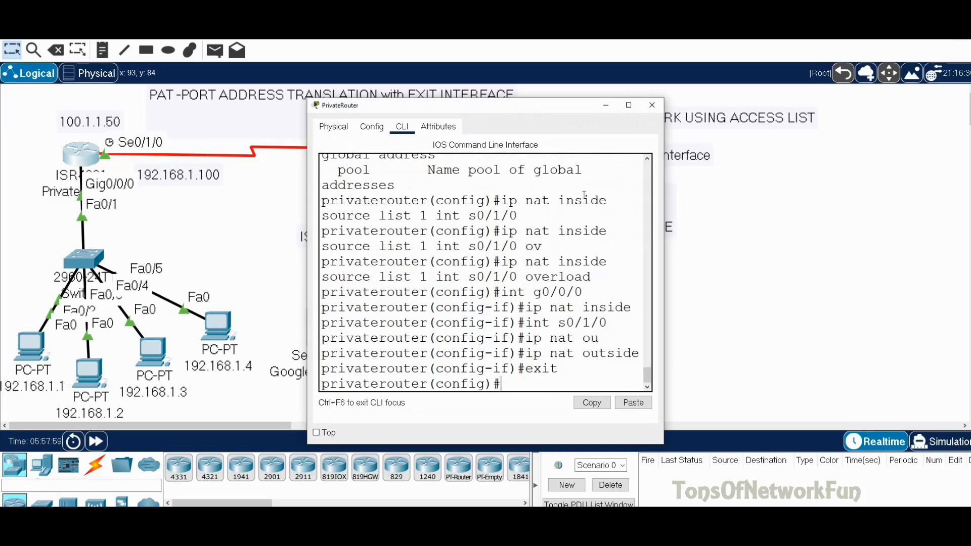
{"action": "type", "text": "do sh ip nat tr"}
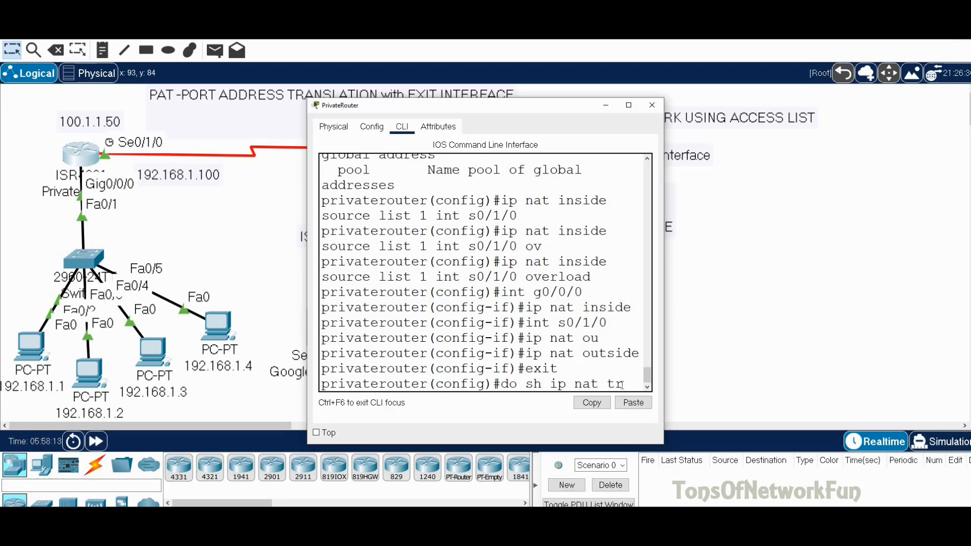
{"action": "key", "text": "Return"}
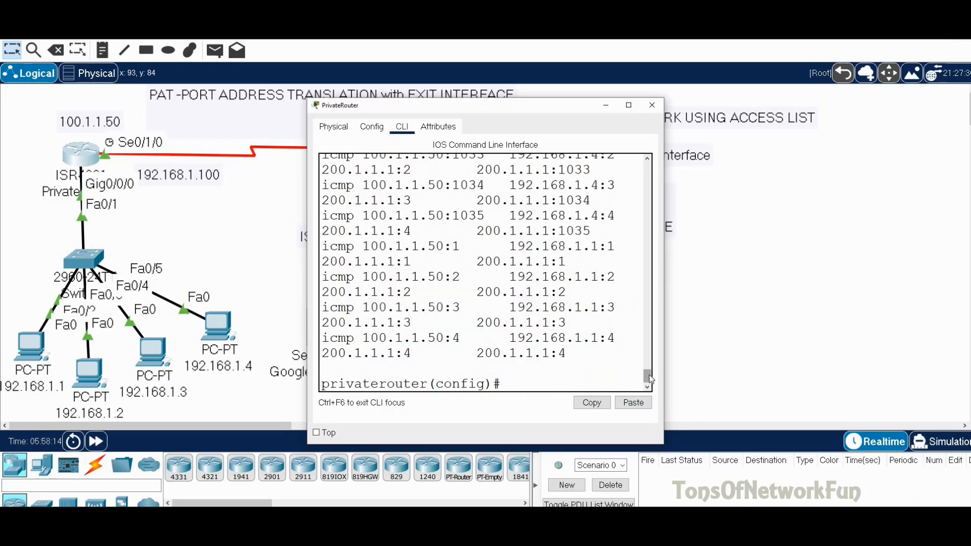
Read through the whole NAT translation table, checking the inside local address and port of each entry
{"action": "scroll", "coordinate": [647, 376], "scroll_direction": "up", "scroll_amount": 2}
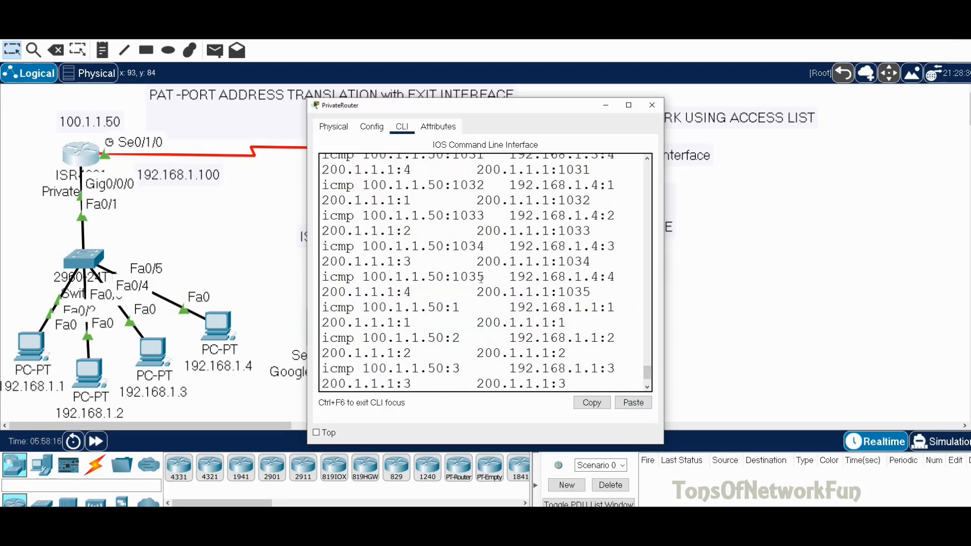
{"action": "scroll", "coordinate": [502, 282], "scroll_direction": "up", "scroll_amount": 7}
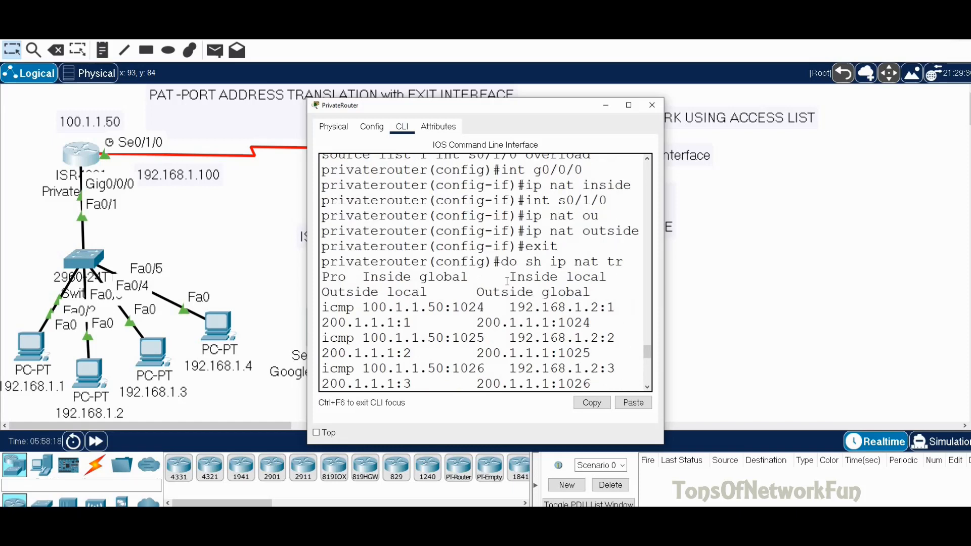
{"action": "scroll", "coordinate": [509, 278], "scroll_direction": "down", "scroll_amount": 2}
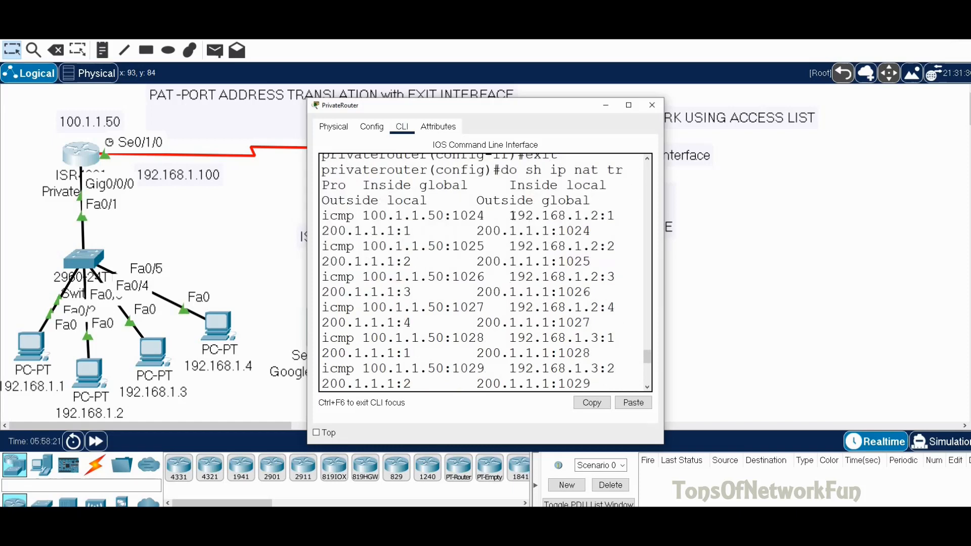
{"action": "left_click_drag", "start_coordinate": [510, 216], "coordinate": [615, 216]}
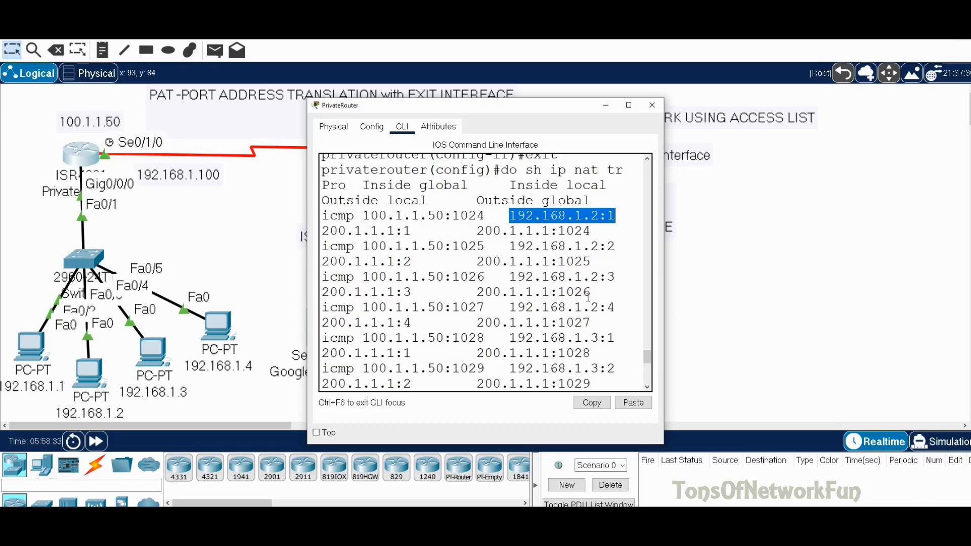
{"action": "scroll", "coordinate": [588, 297], "scroll_direction": "down", "scroll_amount": 1}
{"action": "scroll", "coordinate": [591, 314], "scroll_direction": "down", "scroll_amount": 6}
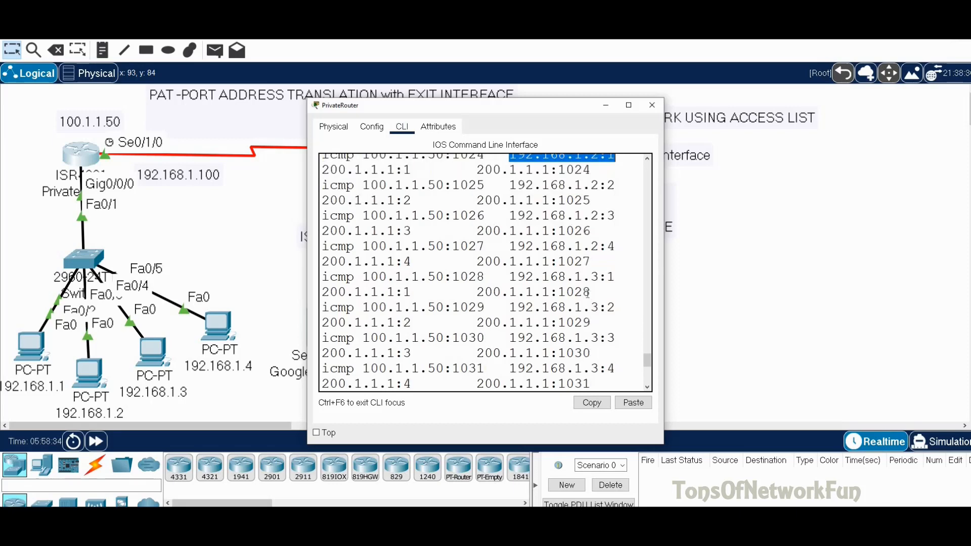
{"action": "scroll", "coordinate": [595, 334], "scroll_direction": "down", "scroll_amount": 2}
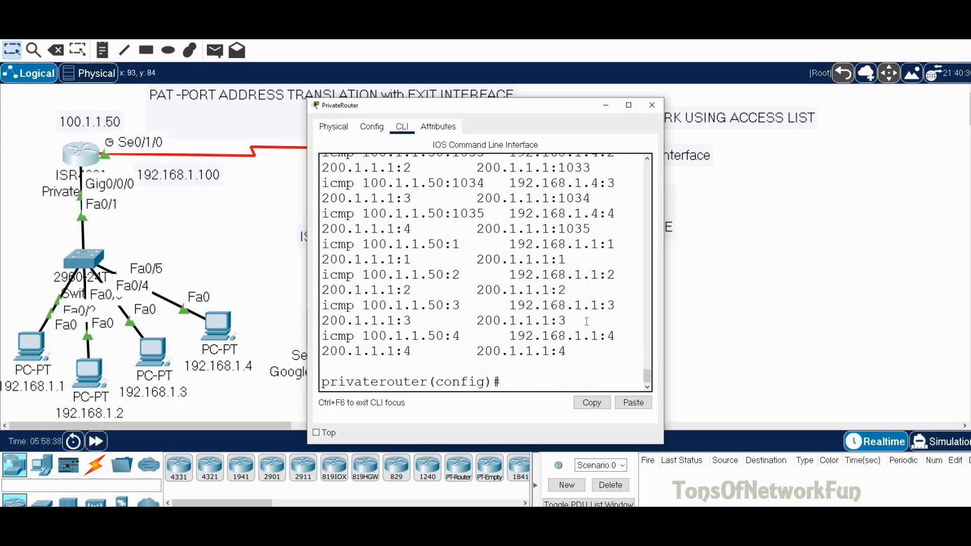
{"action": "scroll", "coordinate": [586, 320], "scroll_direction": "up", "scroll_amount": 8}
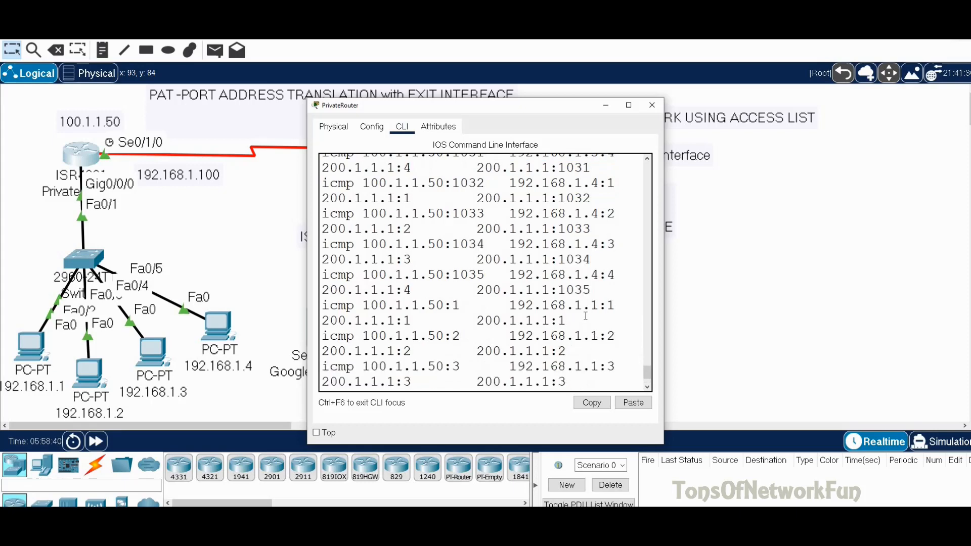
{"action": "scroll", "coordinate": [586, 316], "scroll_direction": "up", "scroll_amount": 3}
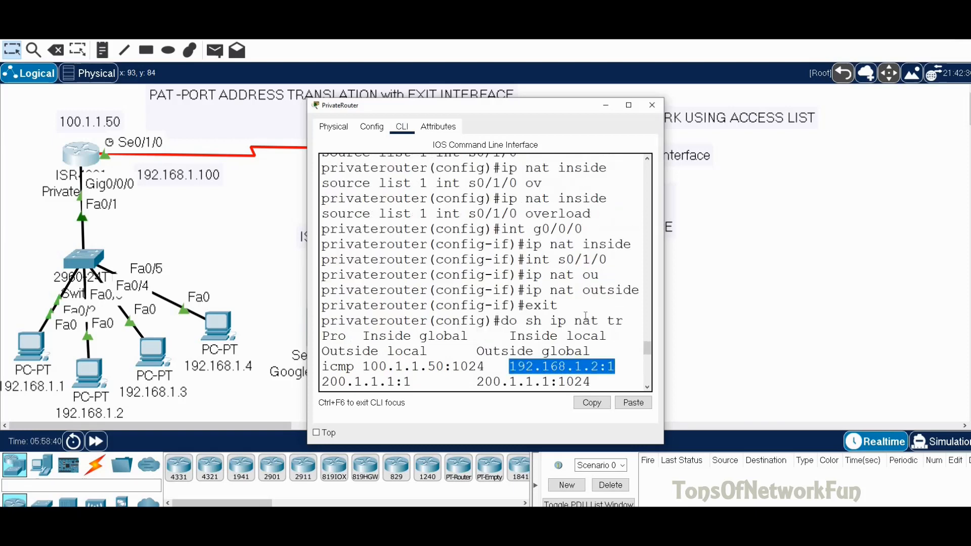
{"action": "scroll", "coordinate": [586, 316], "scroll_direction": "down", "scroll_amount": 2}
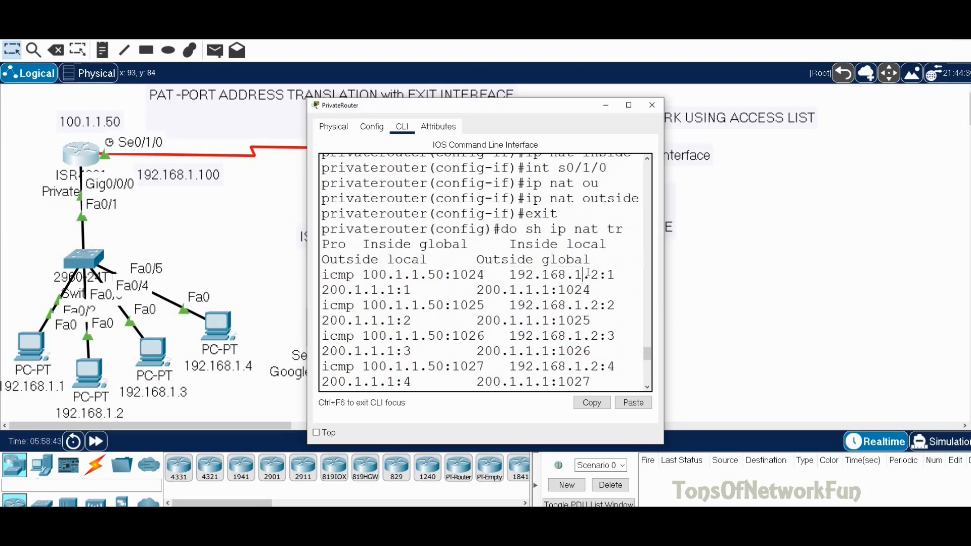
{"action": "scroll", "coordinate": [586, 294], "scroll_direction": "down", "scroll_amount": 7}
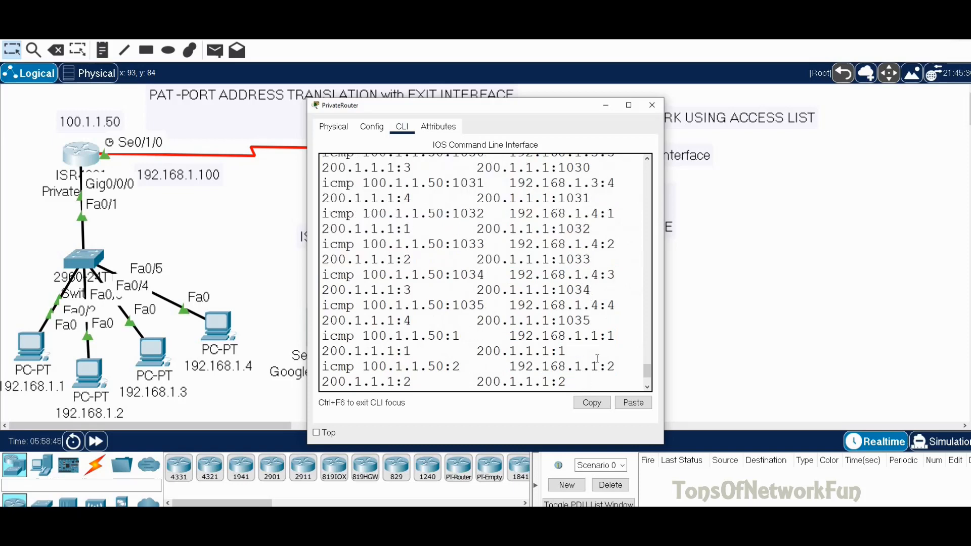
Compare the inside local addresses of PCs 192.168.1.1, 192.168.1.2 and 192.168.1.3 with their inside global address in the translation table
{"action": "left_click_drag", "start_coordinate": [599, 362], "coordinate": [476, 366]}
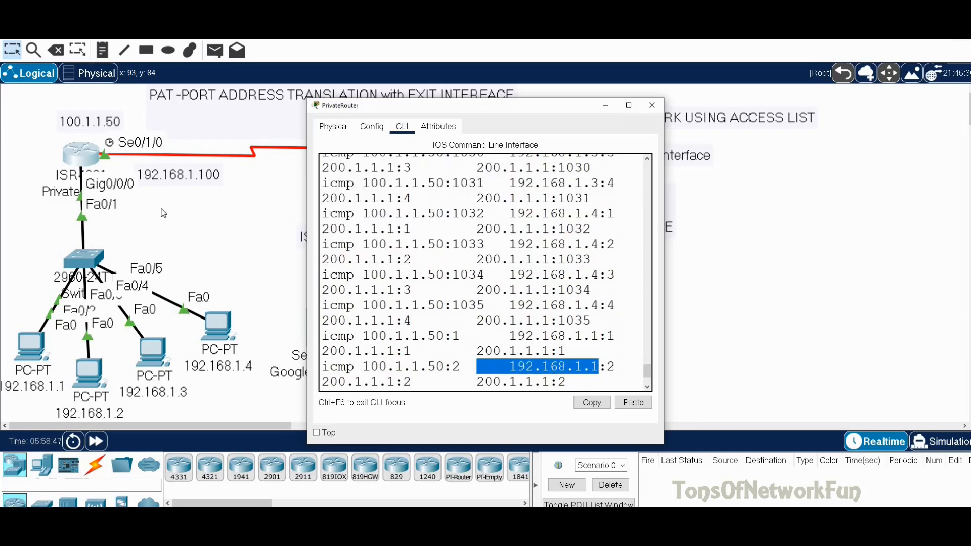
{"action": "left_click", "coordinate": [621, 358]}
{"action": "scroll", "coordinate": [597, 252], "scroll_direction": "up", "scroll_amount": 4}
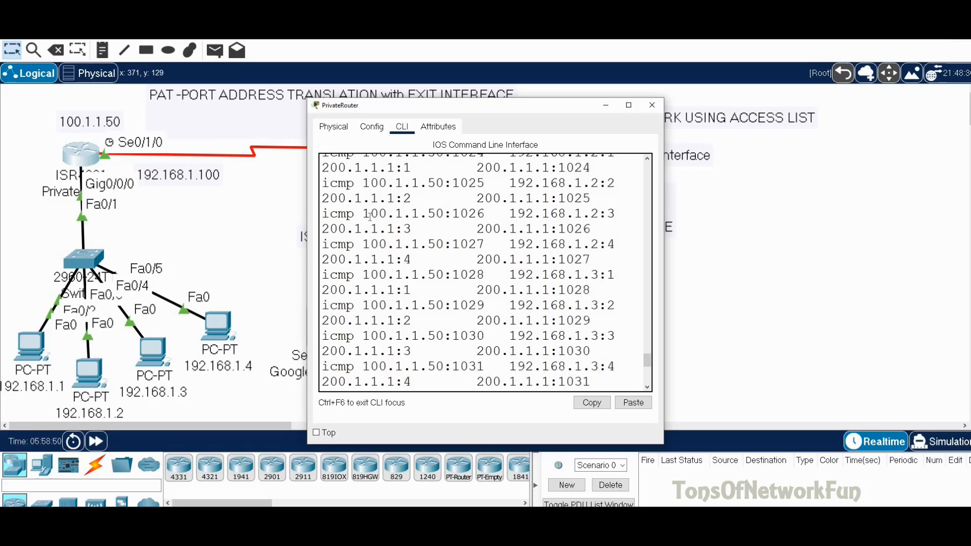
{"action": "left_click_drag", "start_coordinate": [365, 182], "coordinate": [354, 182]}
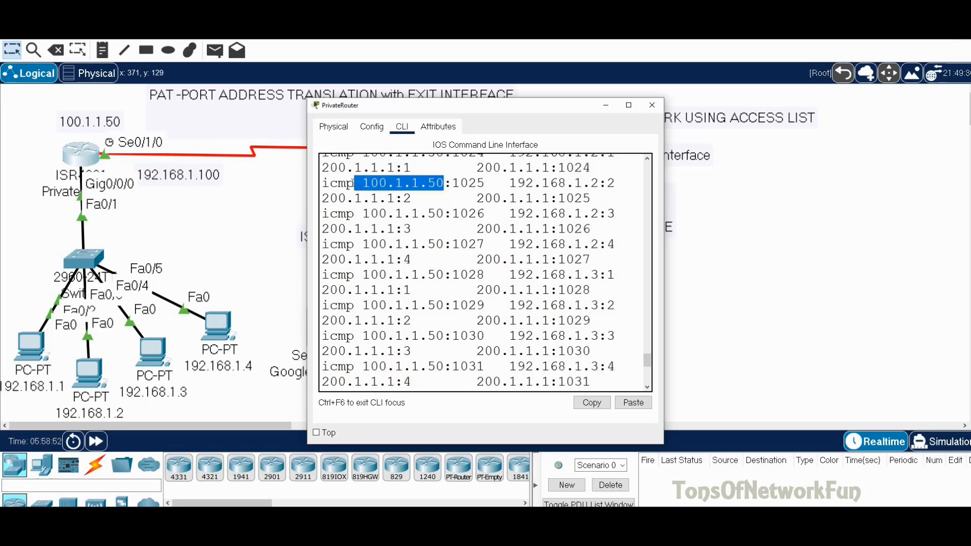
{"action": "left_click_drag", "start_coordinate": [599, 305], "coordinate": [508, 305]}
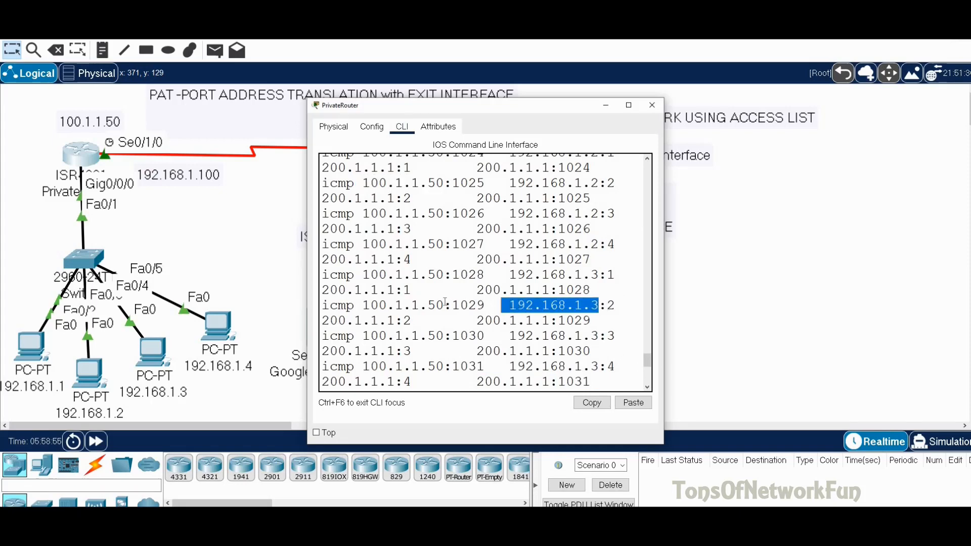
{"action": "left_click_drag", "start_coordinate": [445, 305], "coordinate": [375, 305]}
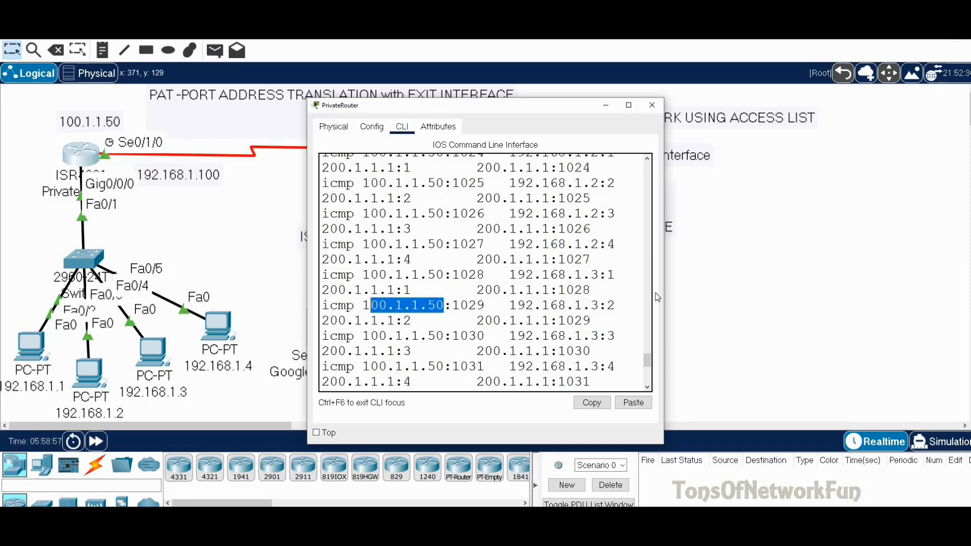
Widen the router window, examine the translation entry of PC 192.168.1.4, and close the window
{"action": "left_click_drag", "start_coordinate": [663, 292], "coordinate": [918, 285]}
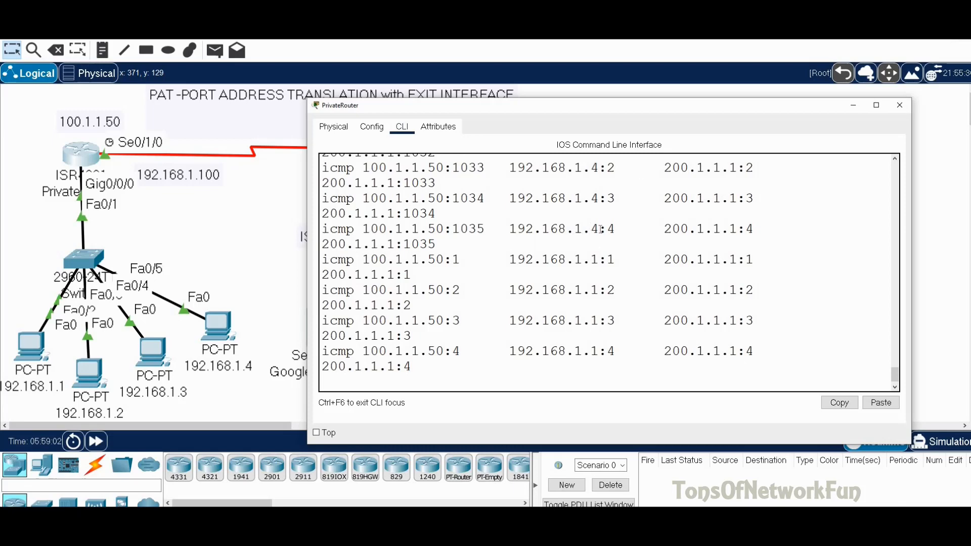
{"action": "left_click_drag", "start_coordinate": [600, 229], "coordinate": [370, 230]}
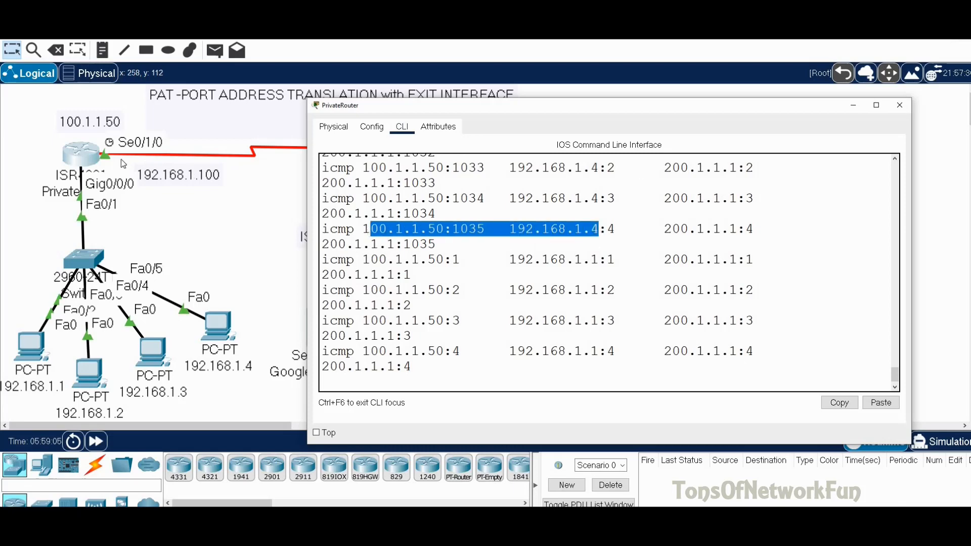
{"action": "left_click", "coordinate": [83, 160]}
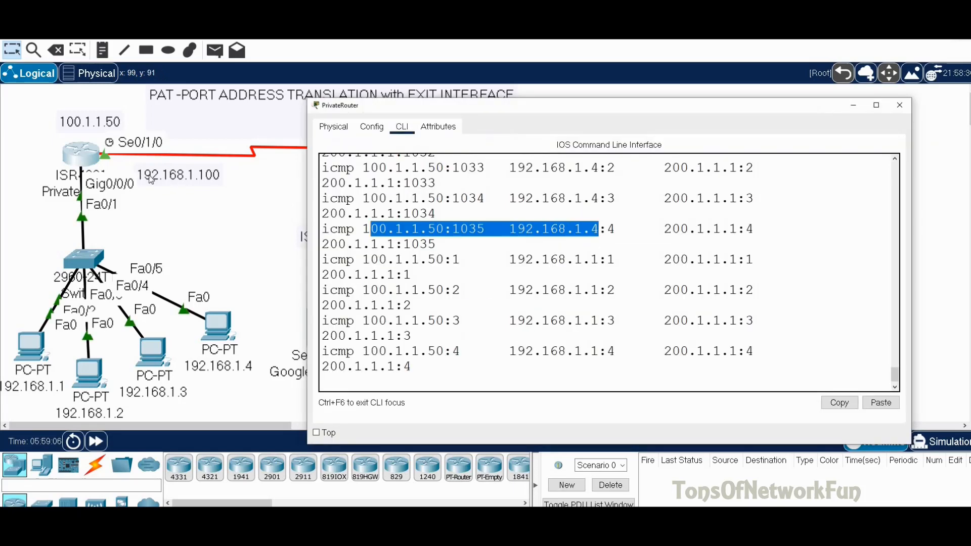
{"action": "left_click", "coordinate": [76, 165]}
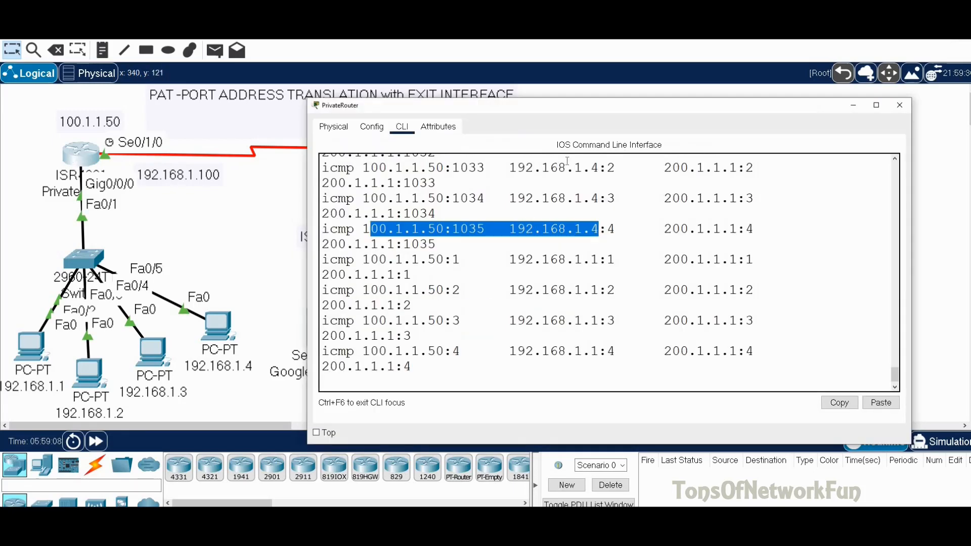
{"action": "left_click", "coordinate": [903, 107]}
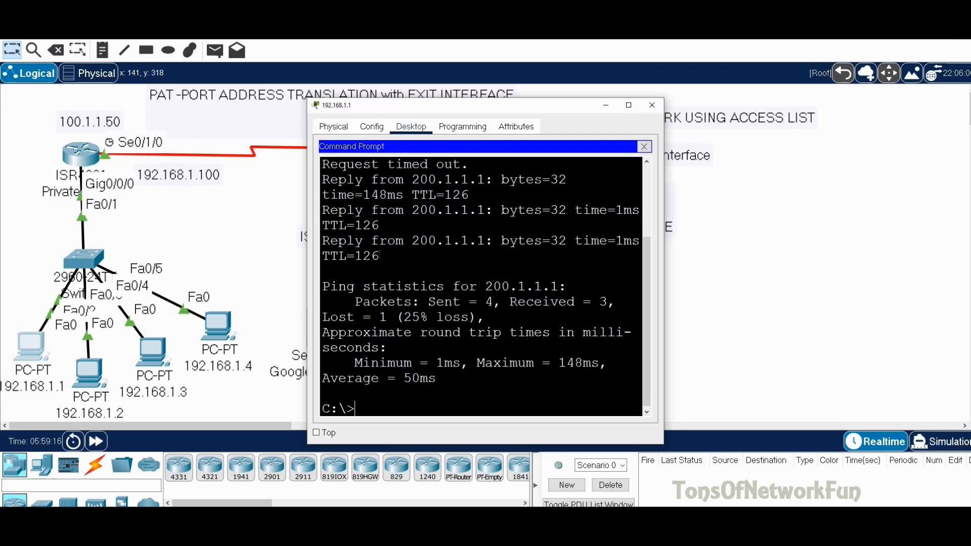
Start a continuous ping with ping -t 200.1.1.1 on PC 192.168.1.1 and move its window clear of the topology
{"action": "type", "text": "ping"}
{"action": "type", "text": " 0"}
{"action": "key", "text": "BackSpace"}
{"action": "type", "text": "-t 200"}
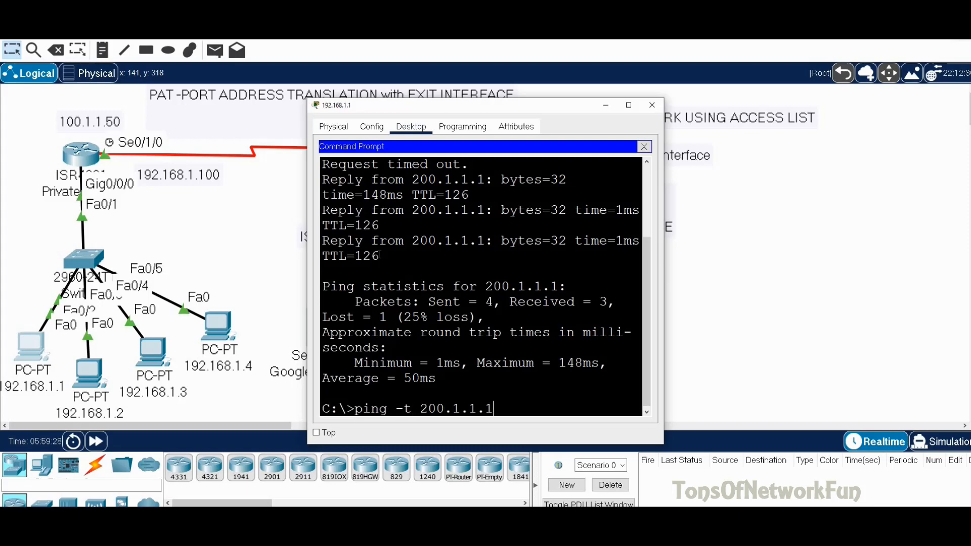
{"action": "type", "text": ".1.1.1"}
{"action": "key", "text": "Return"}
{"action": "left_click_drag", "start_coordinate": [517, 108], "coordinate": [801, 78]}
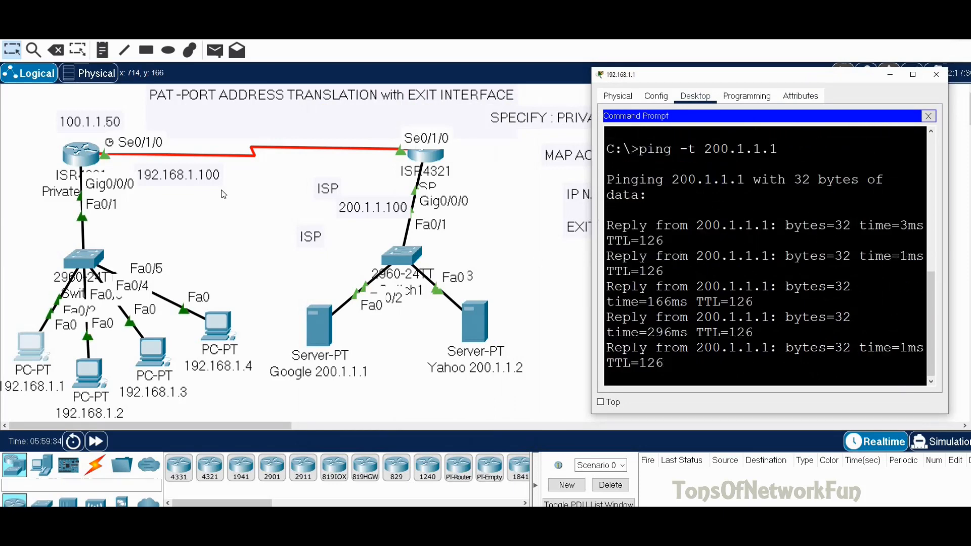
Set the private router's s0/1/0 interface address to 100.1.1.60 with subnet mask 255.255.255.0 in its command line
{"action": "left_click", "coordinate": [84, 159]}
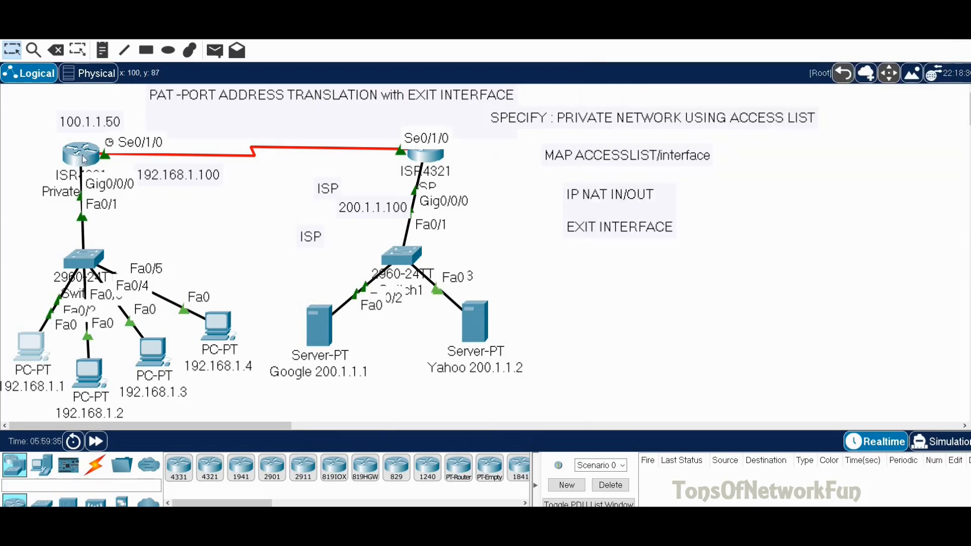
{"action": "left_click", "coordinate": [82, 156]}
{"action": "left_click_drag", "start_coordinate": [346, 111], "coordinate": [174, 109]}
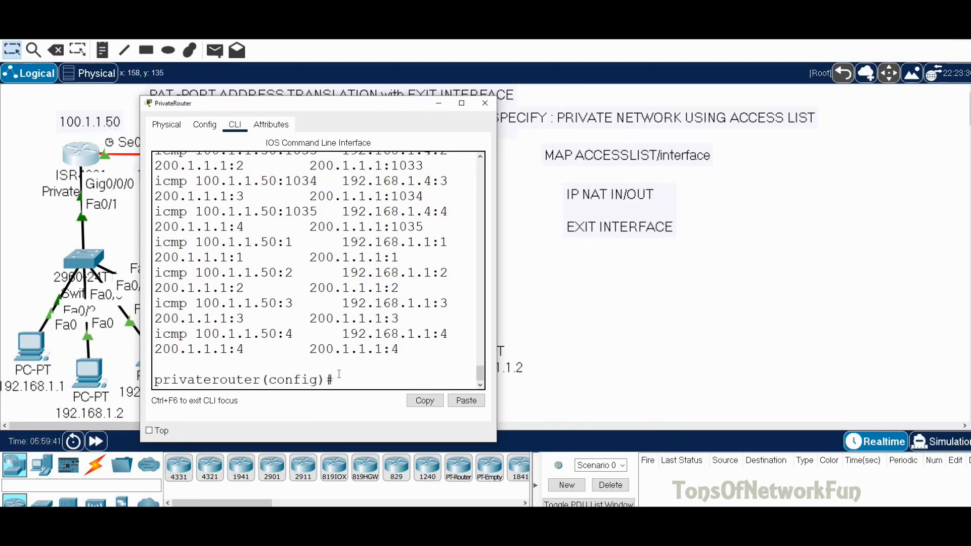
{"action": "type", "text": "int s0/1/0"}
{"action": "key", "text": "Return"}
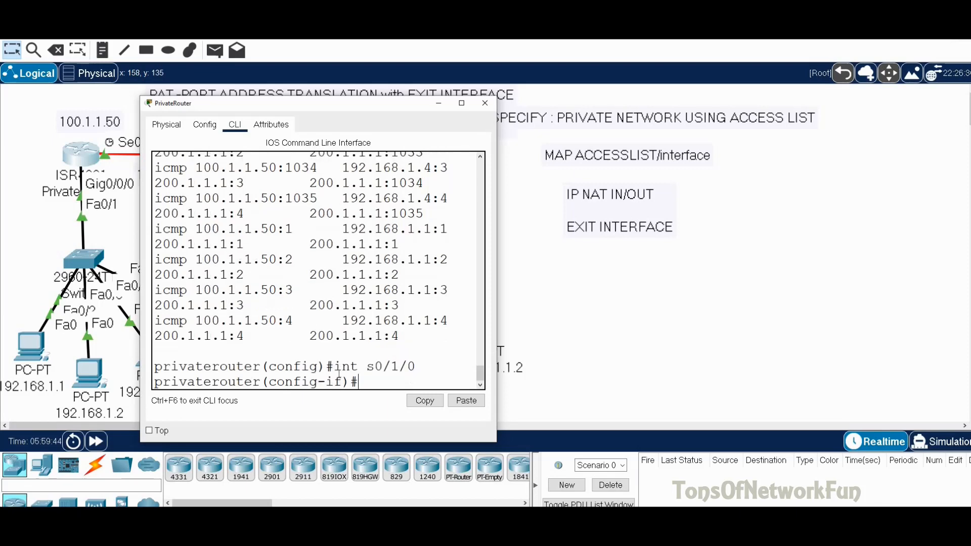
{"action": "type", "text": "ip add 100.1.1."}
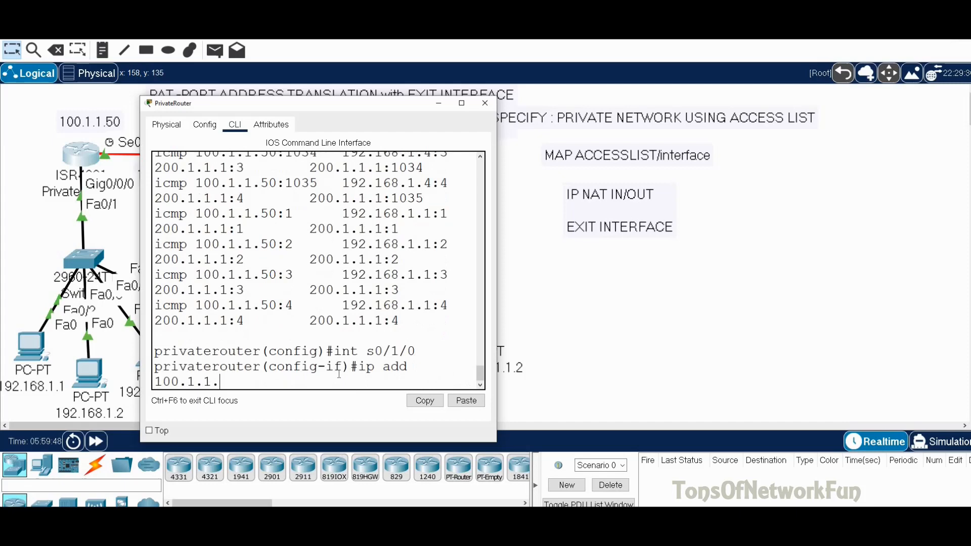
{"action": "type", "text": "60"}
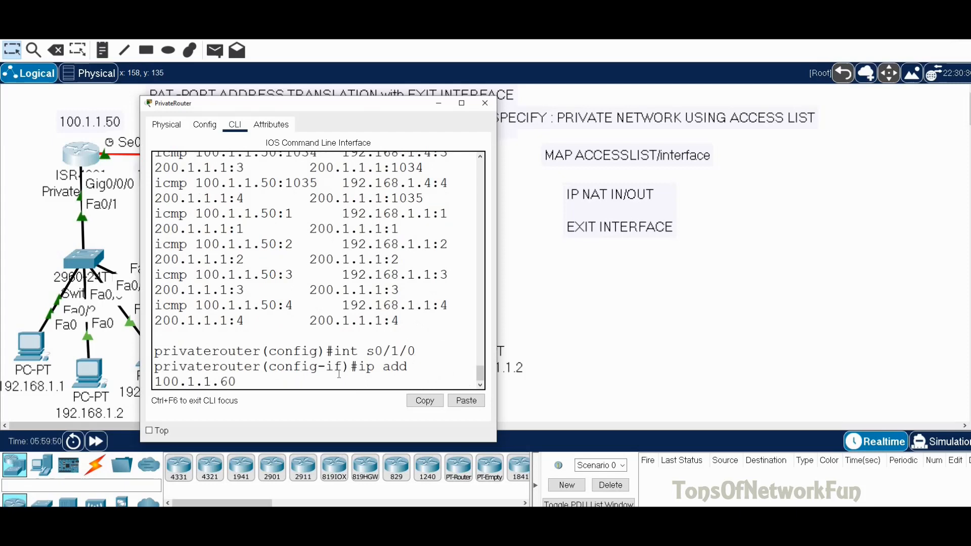
{"action": "key", "text": "Return"}
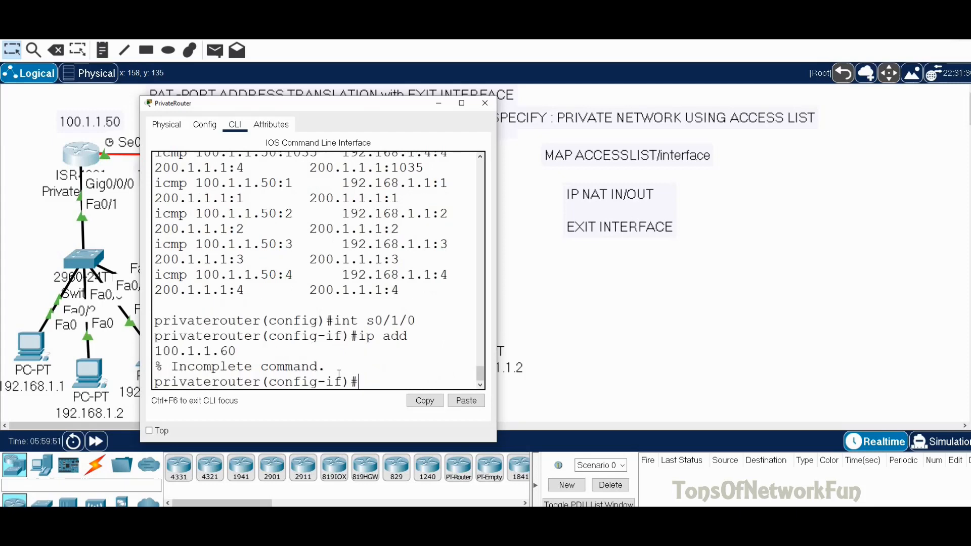
{"action": "key", "text": "Up"}
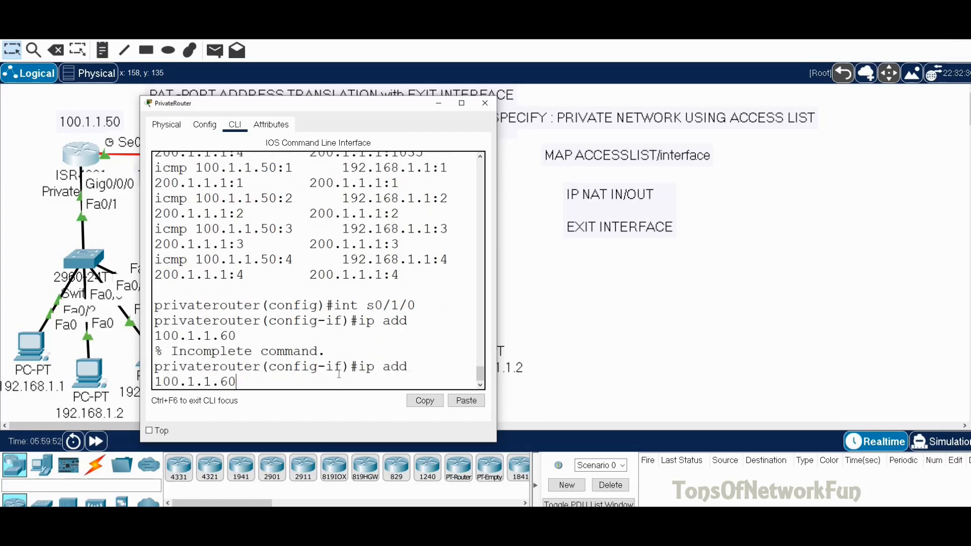
{"action": "type", "text": "255.255.255.0"}
{"action": "key", "text": "Return"}
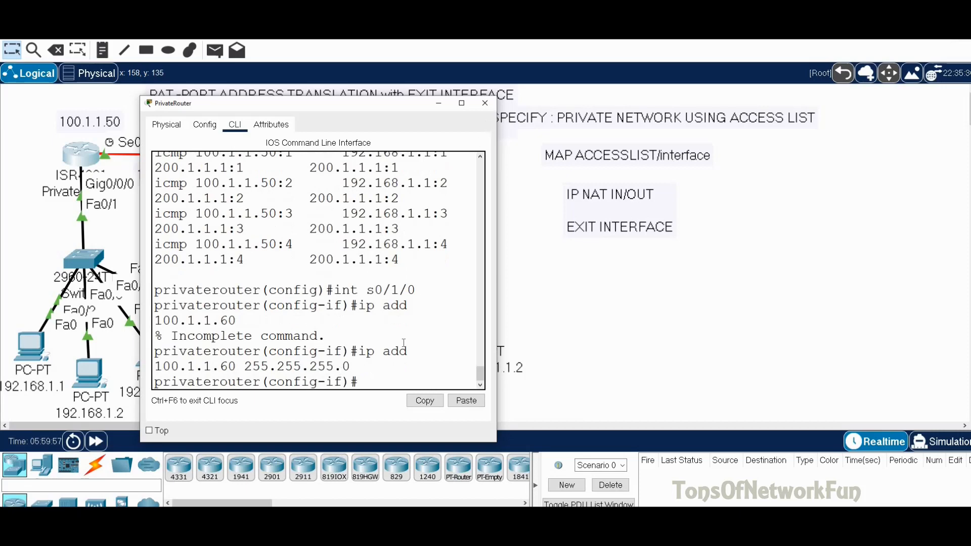
Check the continuous ping on PC 192.168.1.1 and display the private router's NAT translation table again
{"action": "left_click", "coordinate": [37, 359]}
{"action": "left_click", "coordinate": [37, 359]}
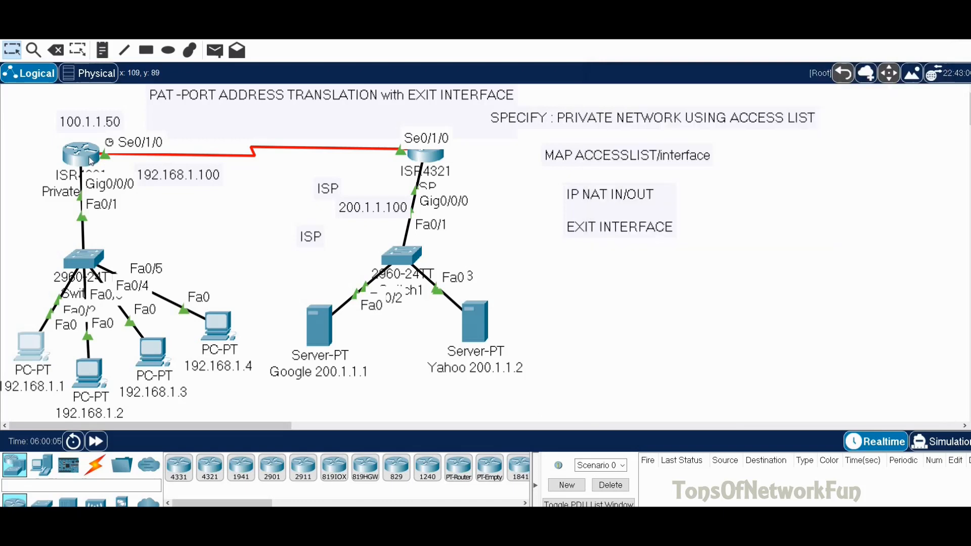
{"action": "left_click", "coordinate": [91, 161]}
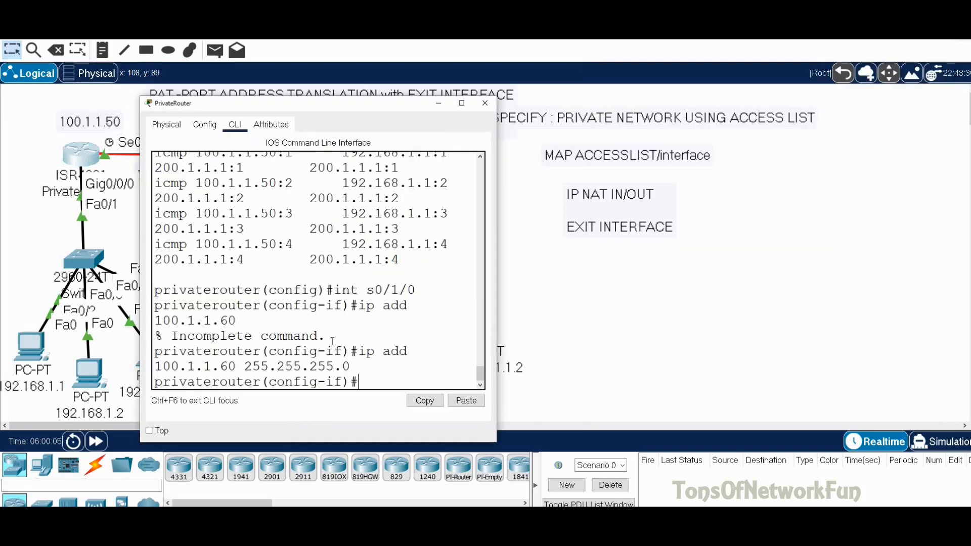
{"action": "key", "text": "Up"}
{"action": "key", "text": "Up"}
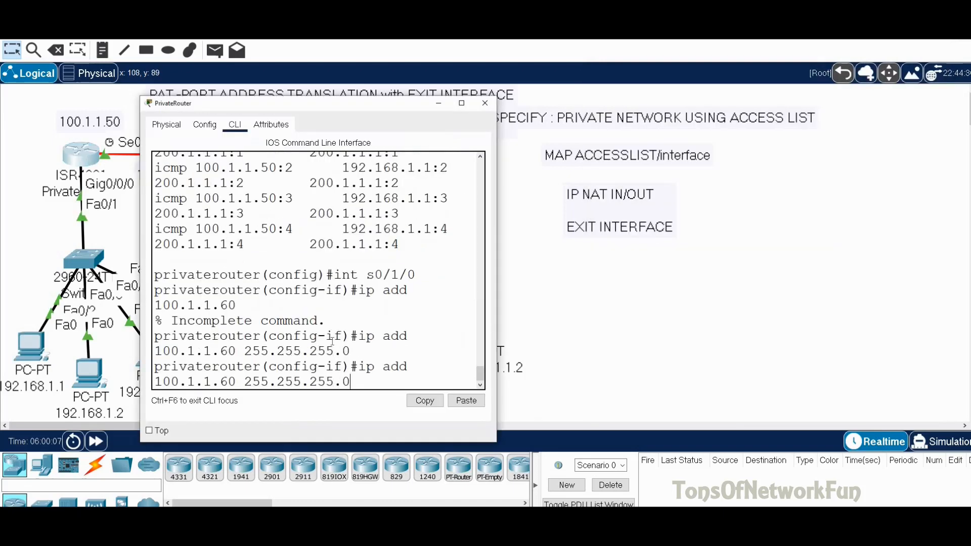
{"action": "key", "text": "Up"}
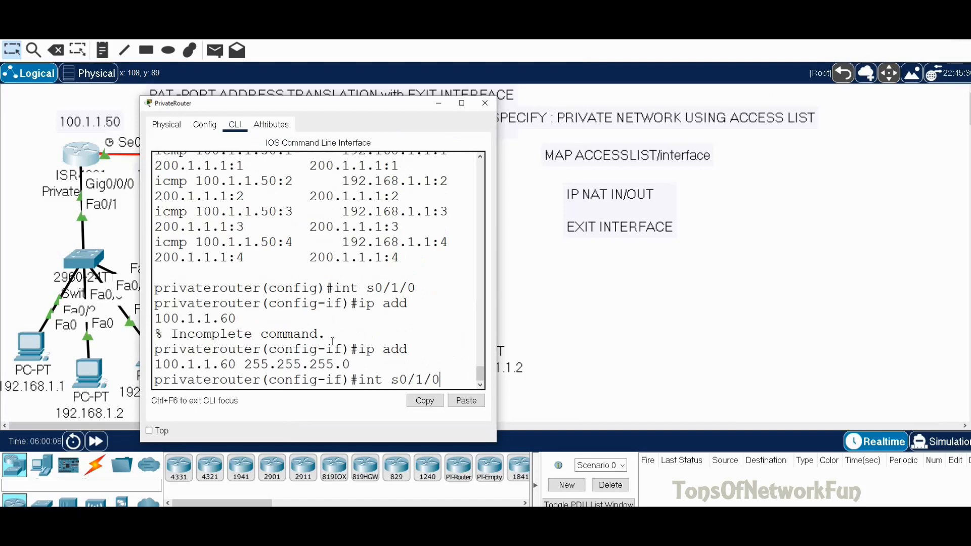
{"action": "key", "text": "Up"}
{"action": "key", "text": "Return"}
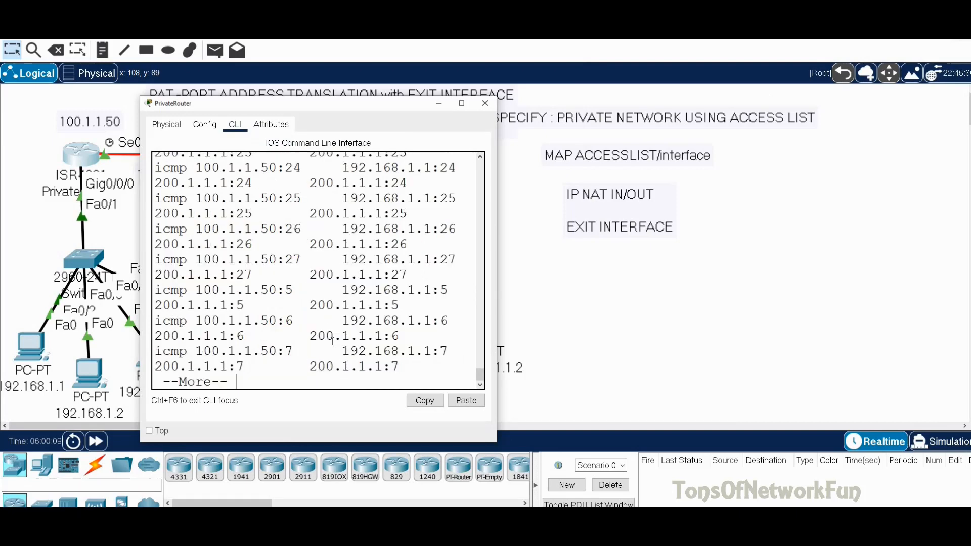
Widen the router window and page through the translation table to the entries with inside global address 100.1.1.60
{"action": "left_click_drag", "start_coordinate": [498, 334], "coordinate": [581, 329]}
{"action": "scroll", "coordinate": [481, 308], "scroll_direction": "up", "scroll_amount": 12}
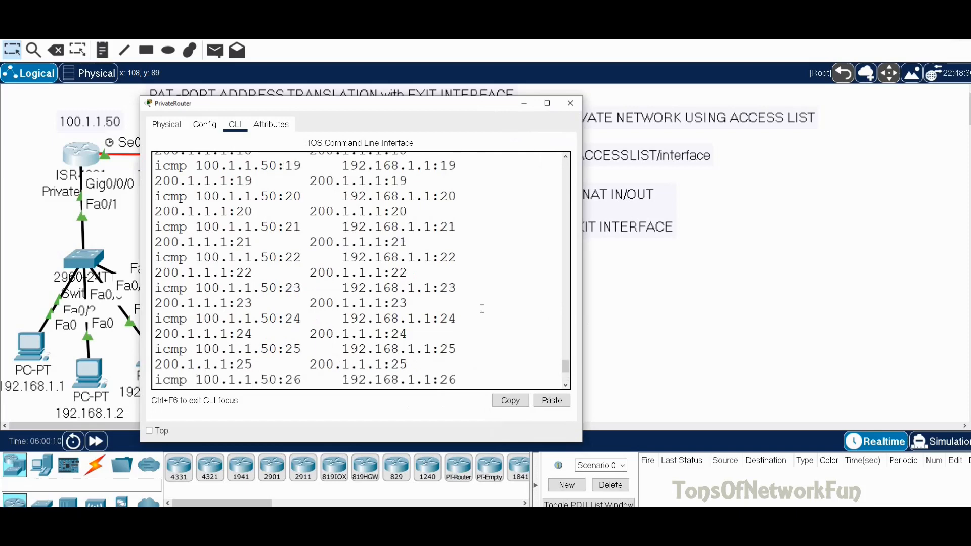
{"action": "scroll", "coordinate": [371, 368], "scroll_direction": "down", "scroll_amount": 2}
{"action": "scroll", "coordinate": [371, 368], "scroll_direction": "down", "scroll_amount": 9}
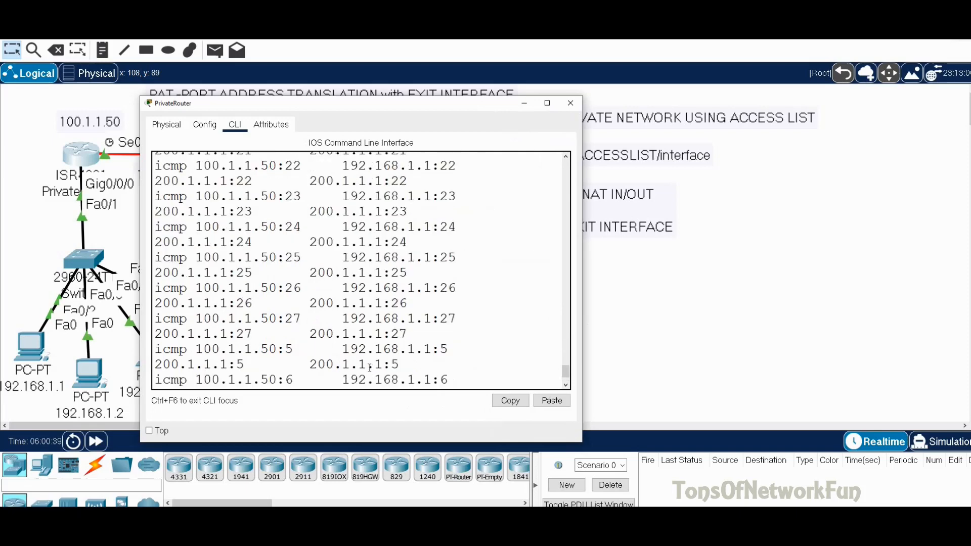
{"action": "key", "text": "Return"}
{"action": "key", "text": "Return"}
{"action": "key", "text": "Return"}
{"action": "key", "text": "Return"}
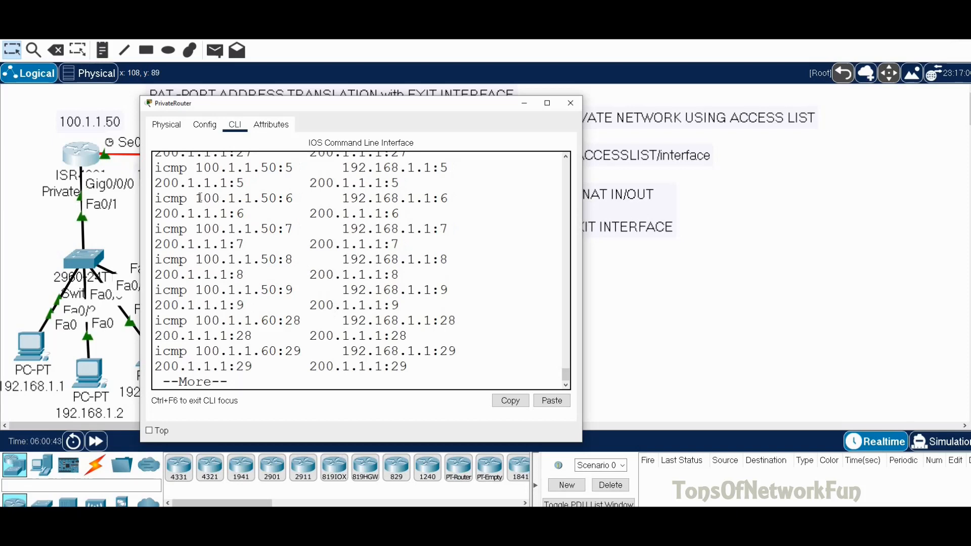
Compare the 100.1.1.50 entries with the 100.1.1.60:28 entry's global, local and destination addresses, and bring back the ping window of PC 192.168.1.1
{"action": "left_click_drag", "start_coordinate": [195, 199], "coordinate": [366, 274]}
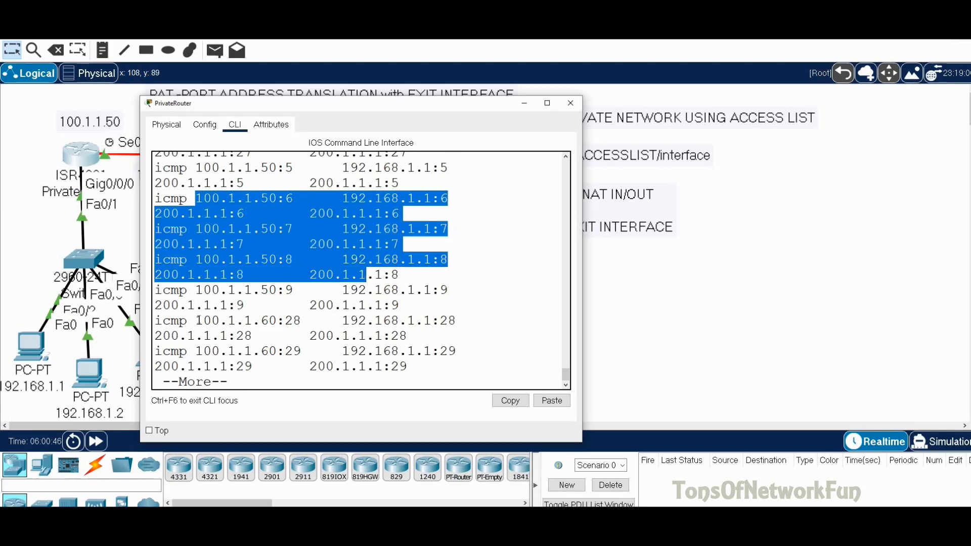
{"action": "left_click_drag", "start_coordinate": [196, 320], "coordinate": [277, 321]}
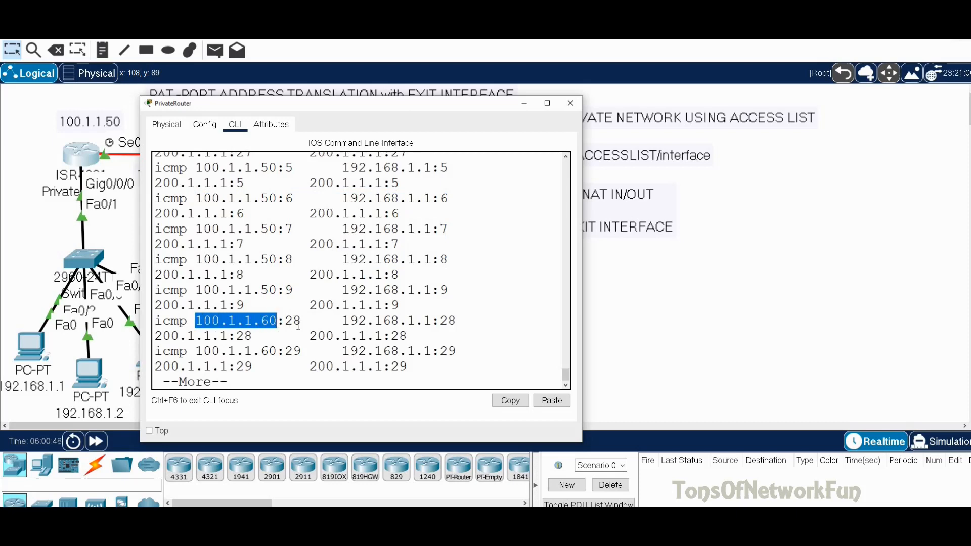
{"action": "left_click_drag", "start_coordinate": [345, 321], "coordinate": [431, 320]}
{"action": "left_click_drag", "start_coordinate": [583, 319], "coordinate": [652, 319]}
{"action": "left_click_drag", "start_coordinate": [497, 319], "coordinate": [571, 319]}
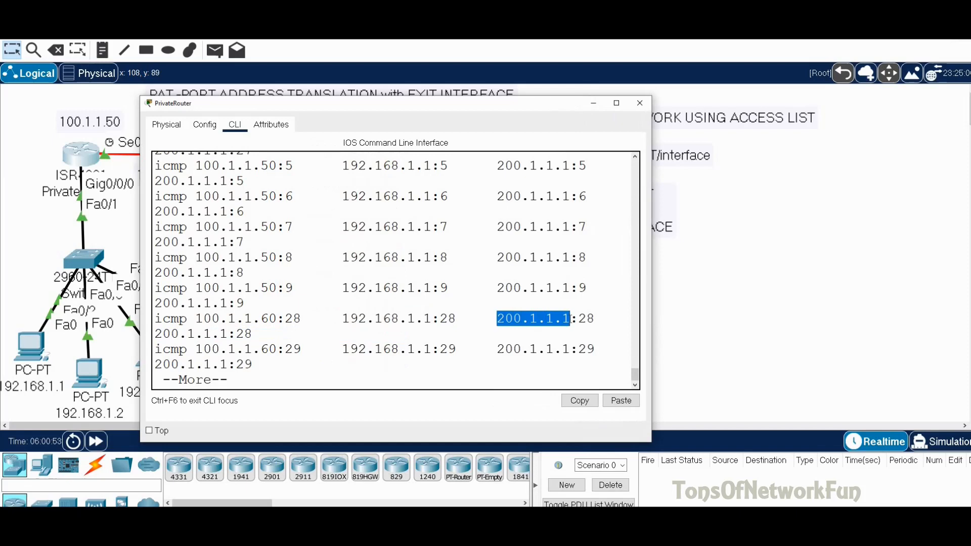
{"action": "left_click", "coordinate": [27, 345]}
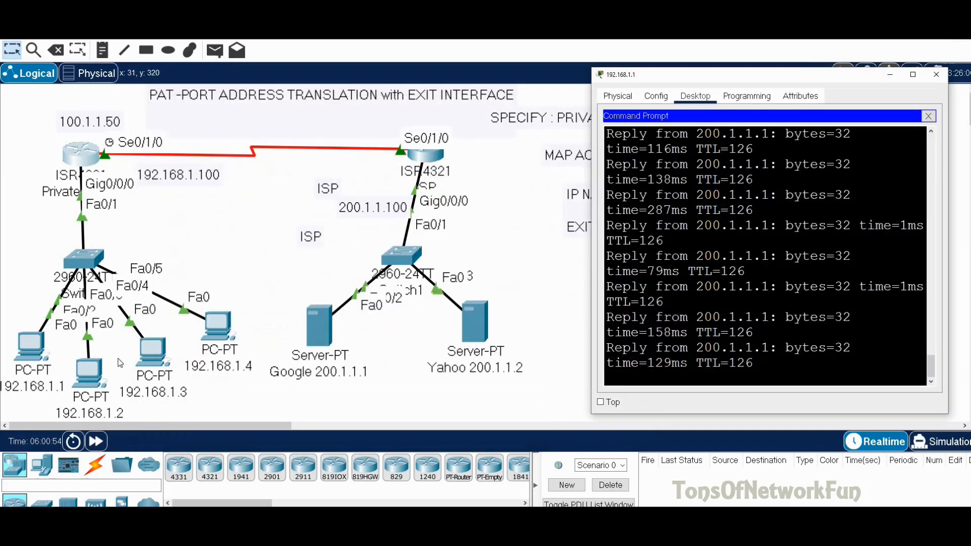